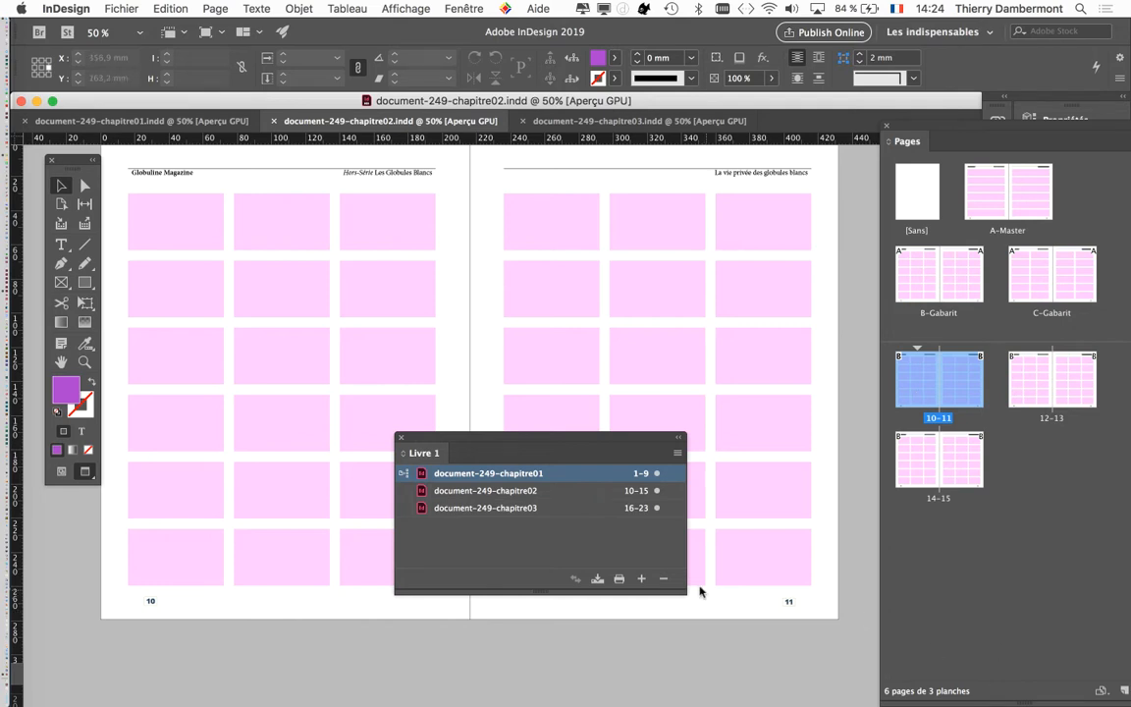
Step: Move the Livre 1 book panel and the Pages panel so the spread 10–11 is easier to see
{"action": "left_click_drag", "start_coordinate": [603, 445], "coordinate": [875, 525]}
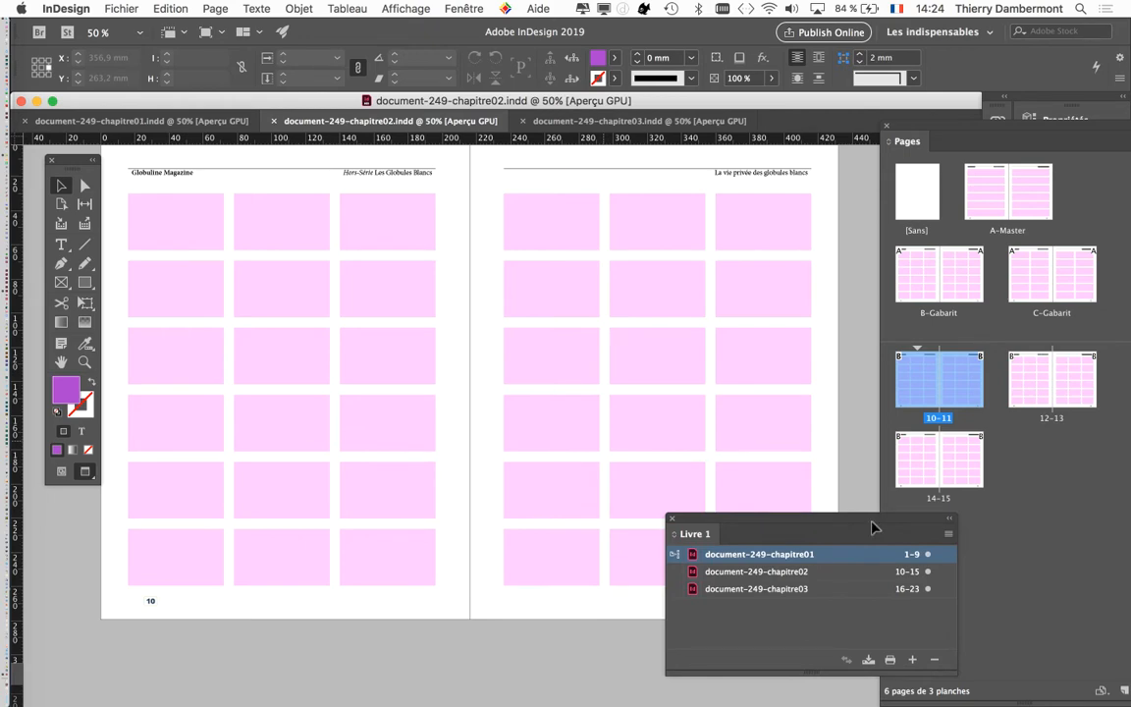
{"action": "scroll", "coordinate": [346, 355], "scroll_direction": "up", "scroll_amount": 2}
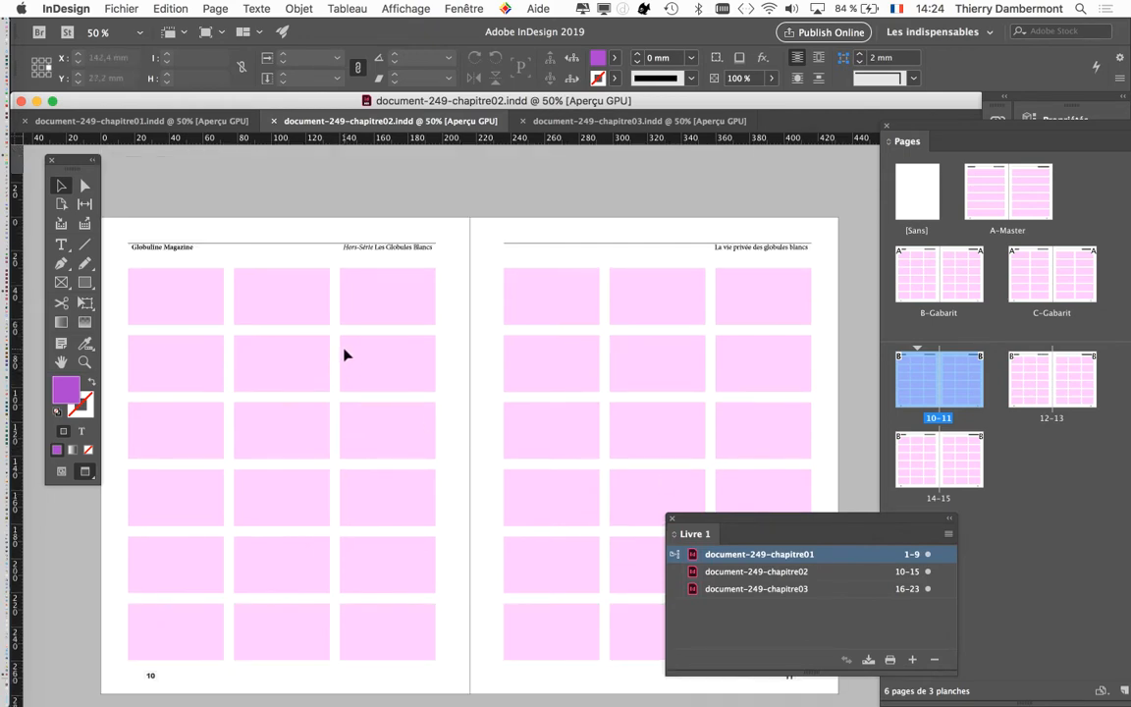
{"action": "scroll", "coordinate": [345, 355], "scroll_direction": "down", "scroll_amount": 1}
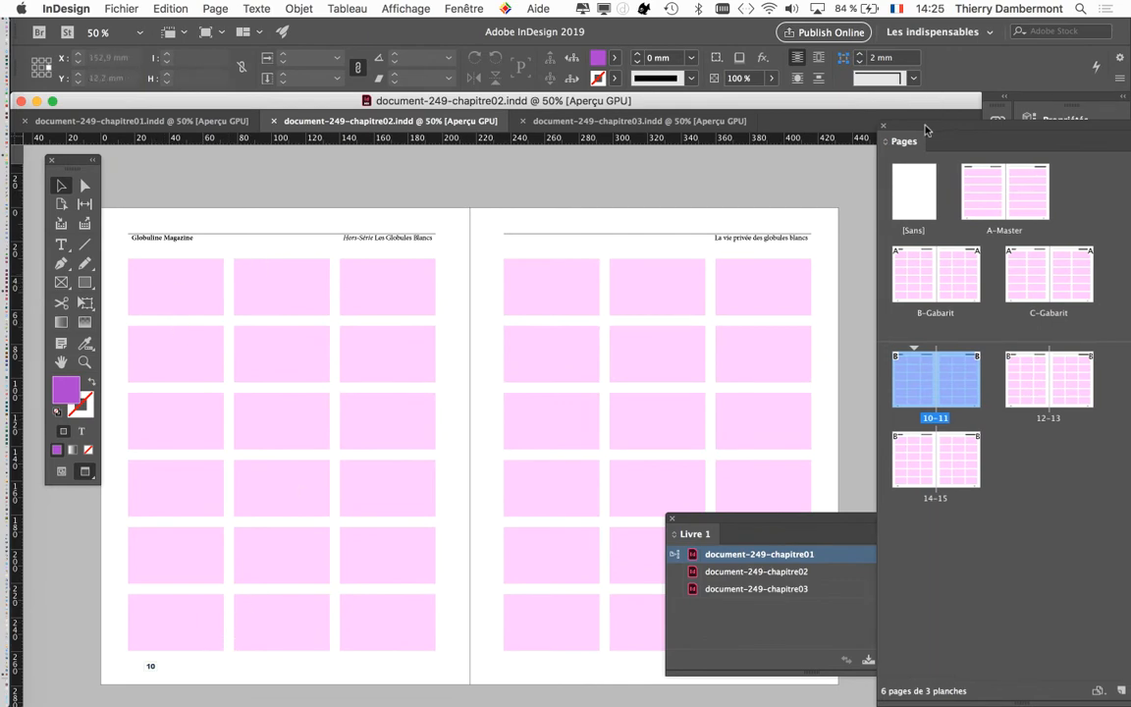
{"action": "left_click_drag", "start_coordinate": [941, 129], "coordinate": [774, 44]}
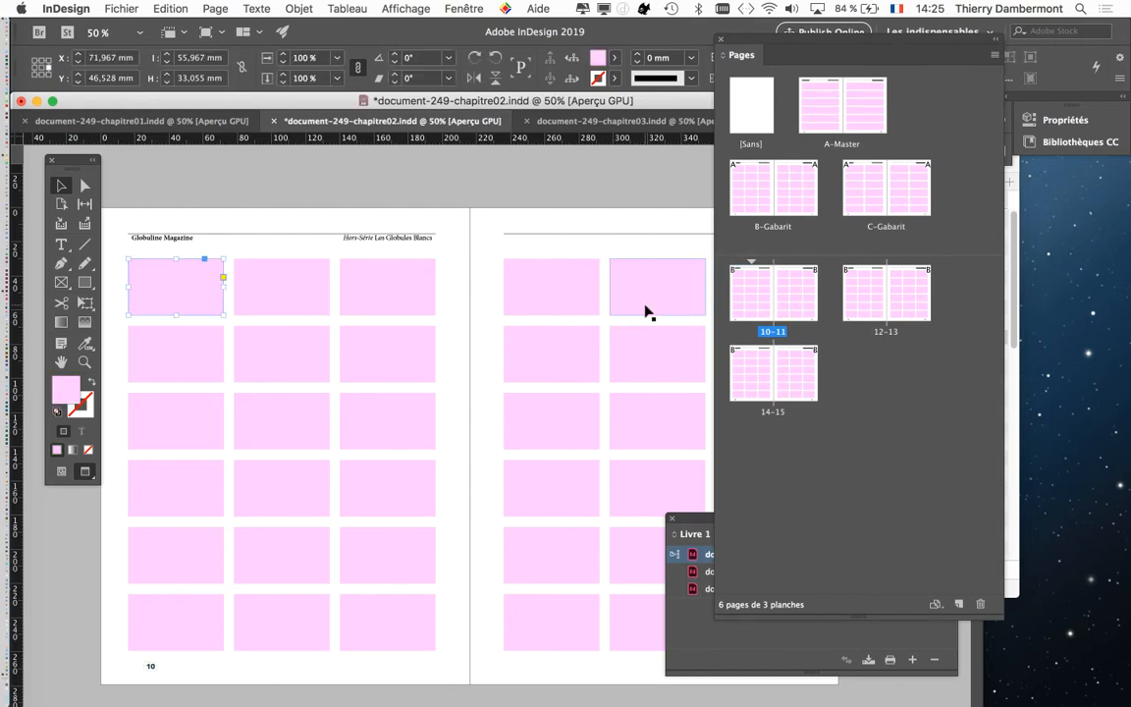
Step: Select the spreads 10–11 through 14–15 and release all their master page items
{"action": "left_click", "coordinate": [297, 234]}
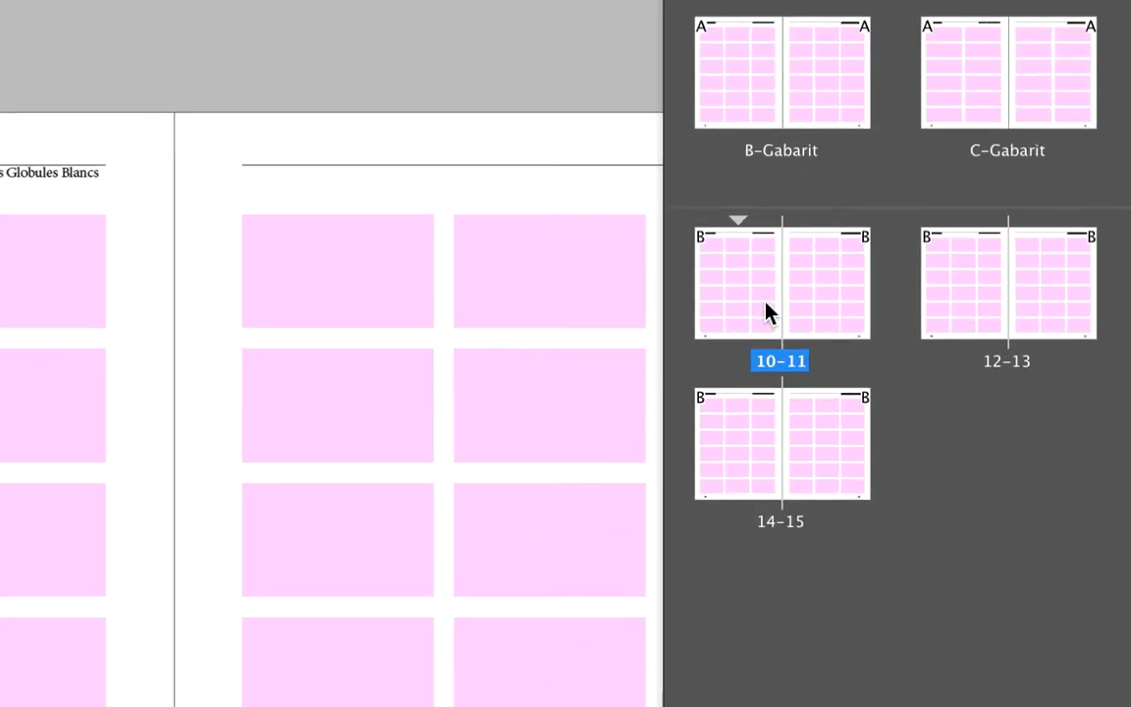
{"action": "left_click", "coordinate": [770, 313]}
{"action": "left_click", "coordinate": [792, 358], "text": "shift"}
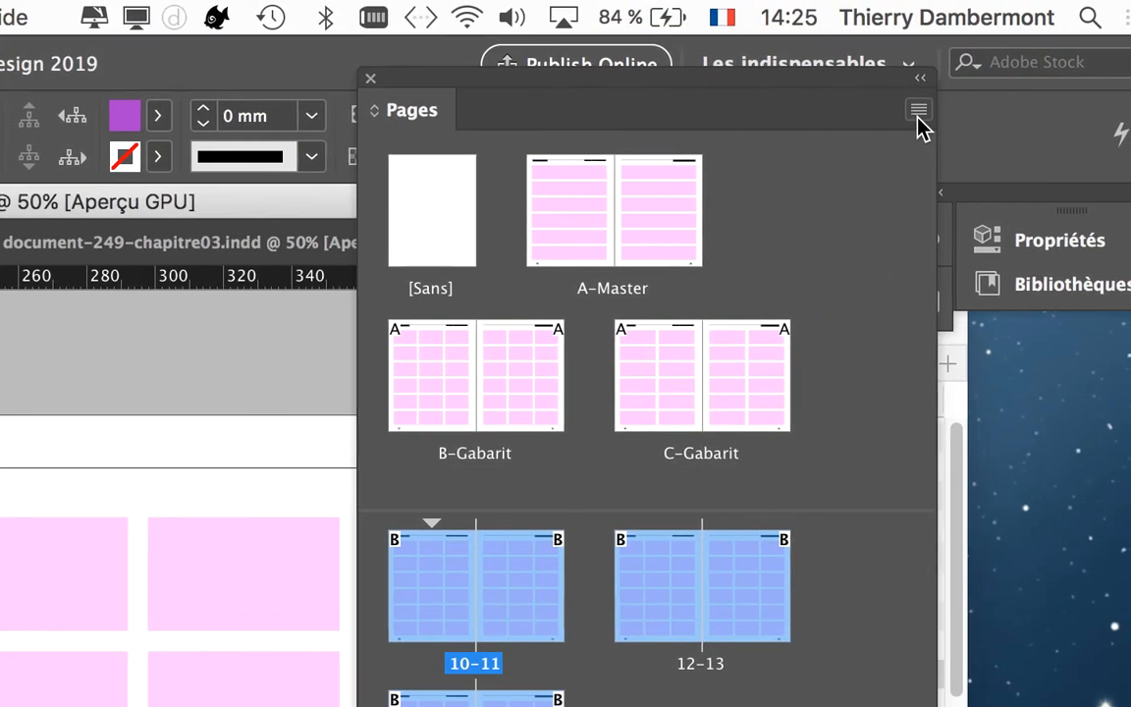
{"action": "left_click", "coordinate": [918, 111]}
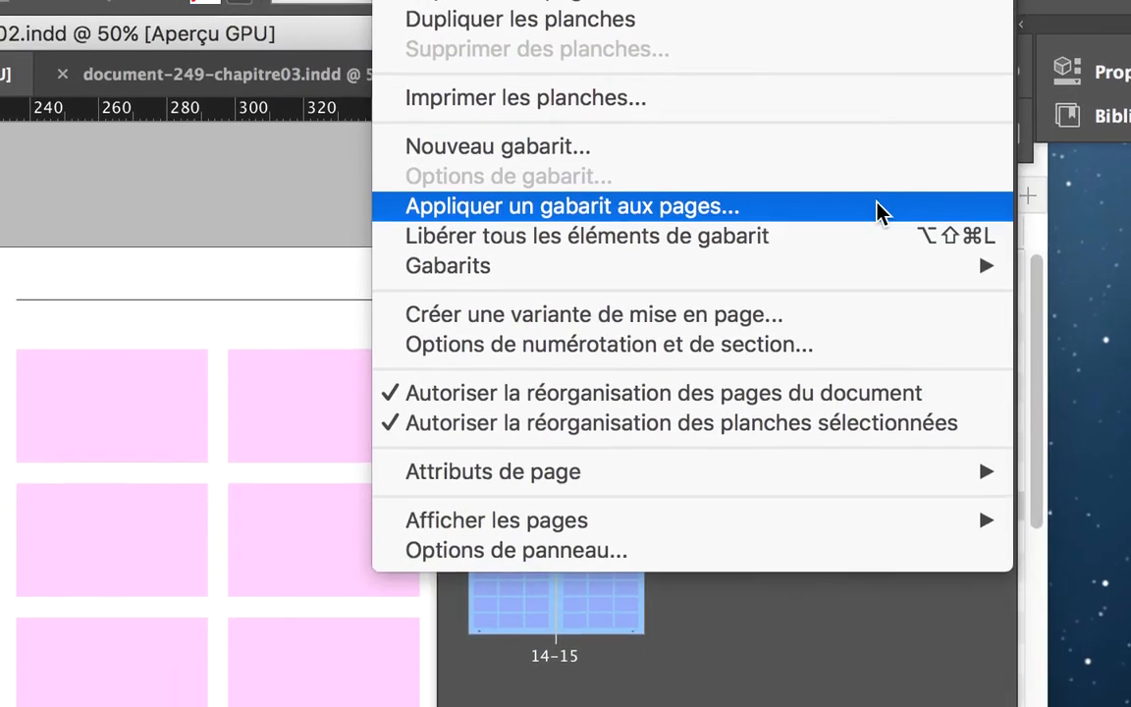
{"action": "left_click", "coordinate": [884, 222]}
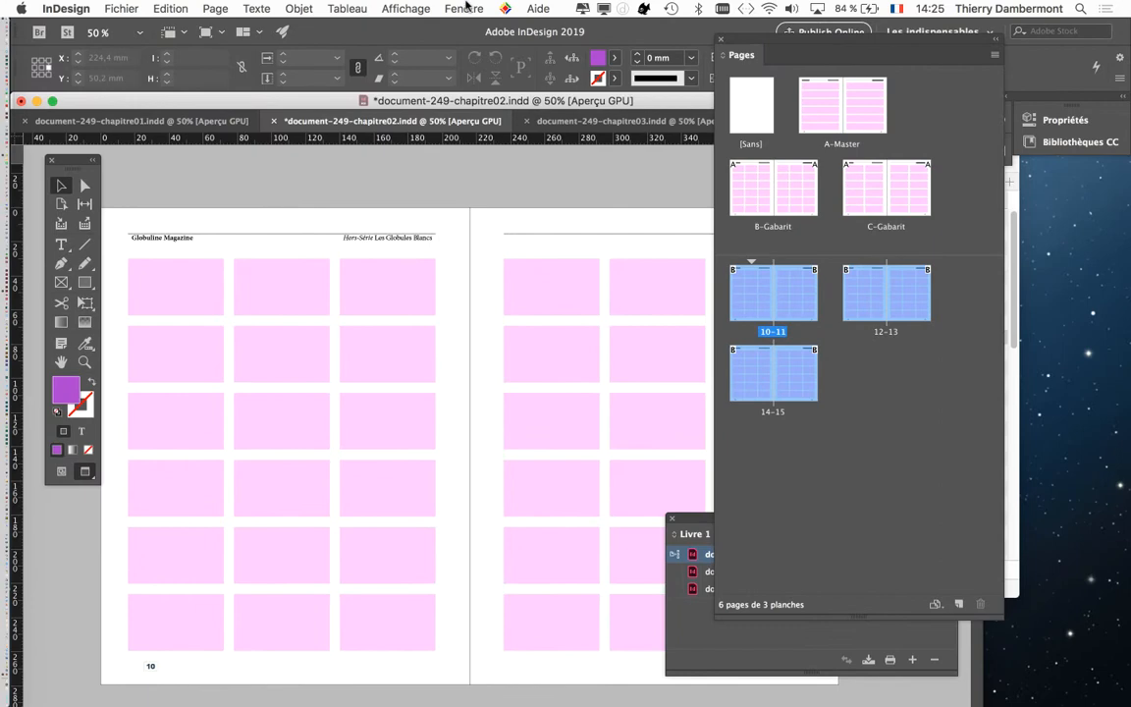
Step: Show the document's layers (Calques) and place their panel beside the pages overview, clear of the layout
{"action": "left_click", "coordinate": [467, 8]}
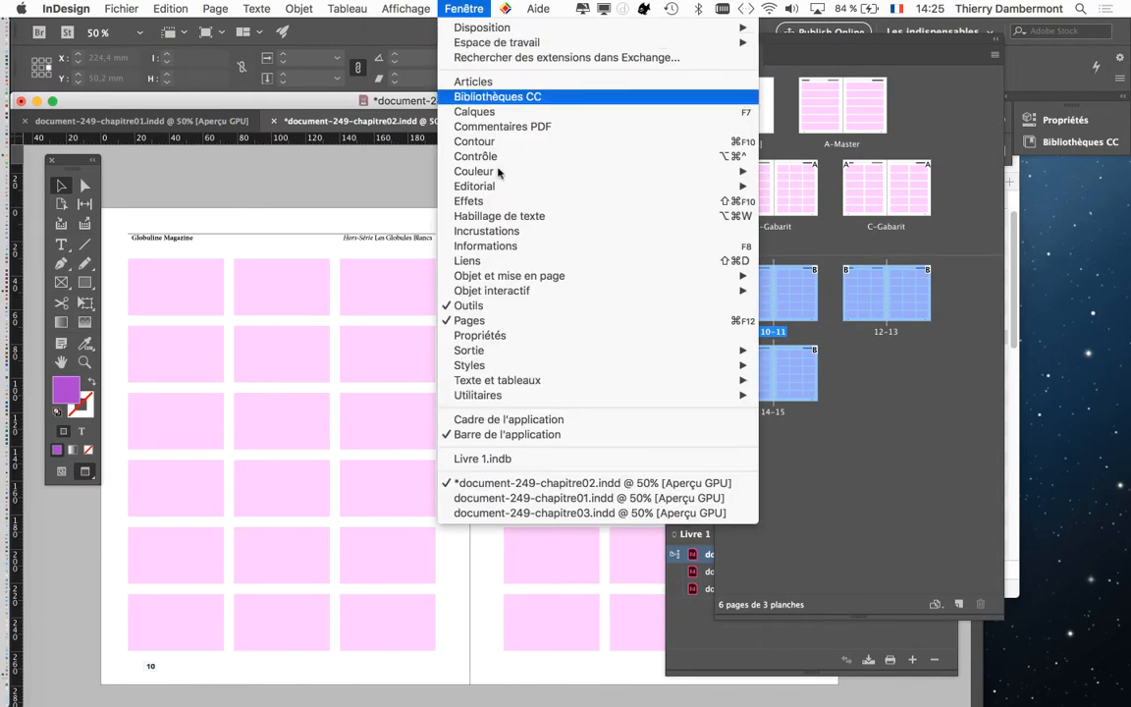
{"action": "left_click", "coordinate": [490, 113]}
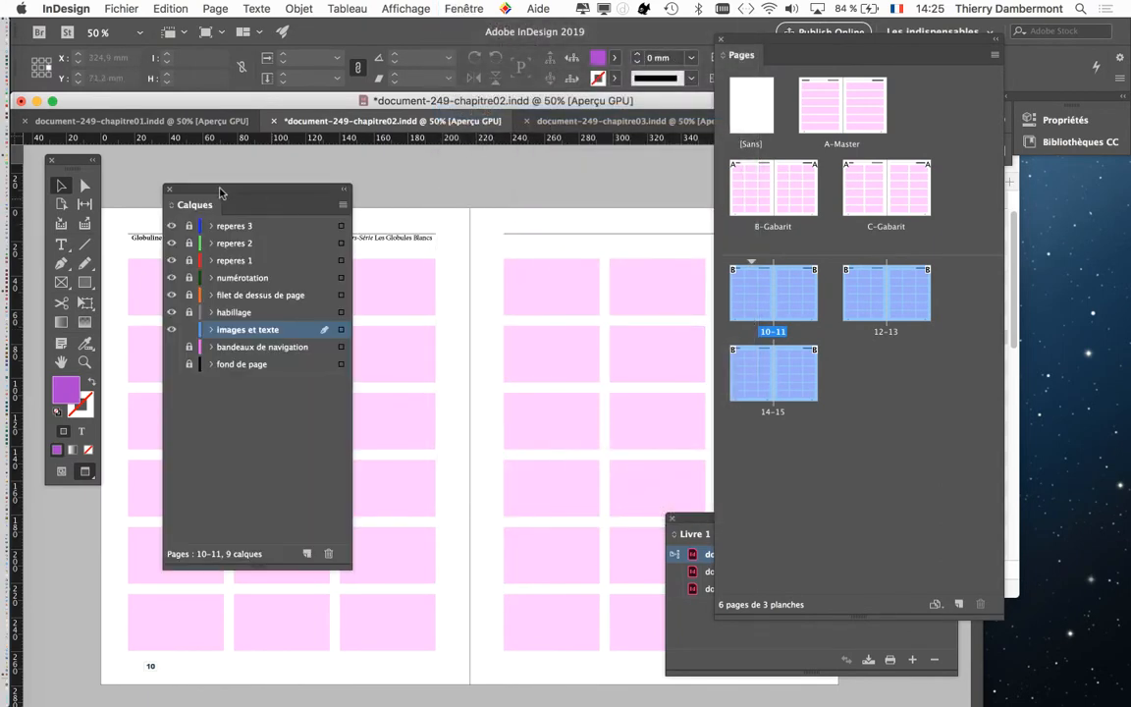
{"action": "left_click_drag", "start_coordinate": [243, 190], "coordinate": [535, 99]}
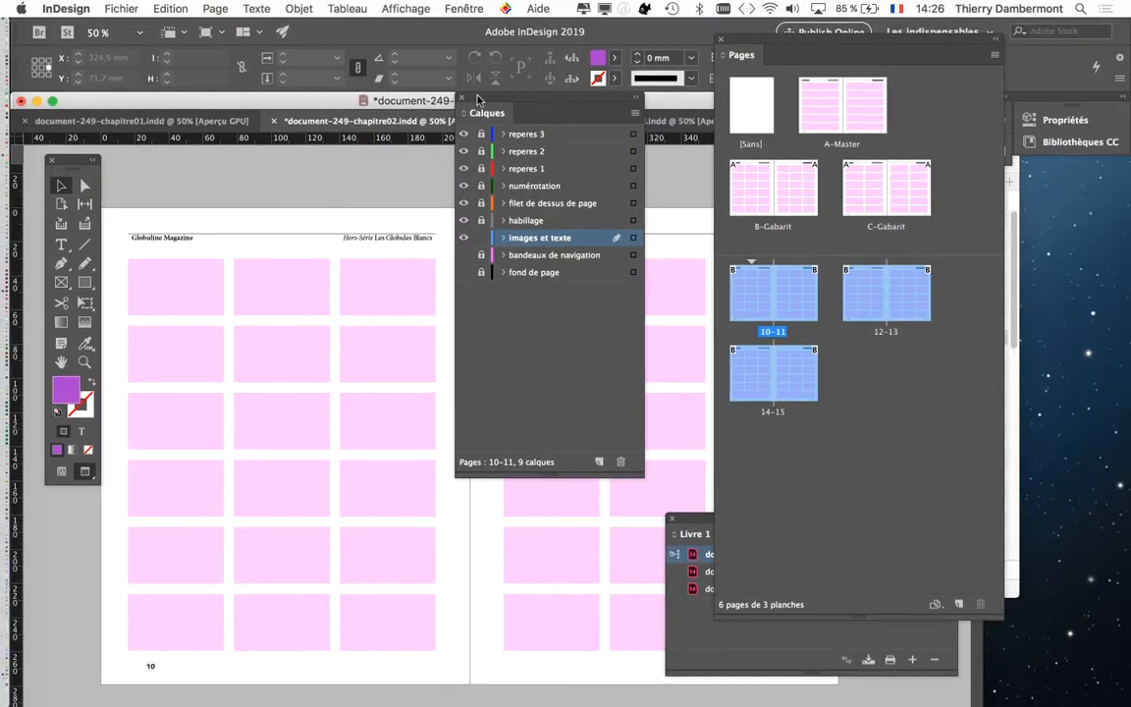
{"action": "left_click_drag", "start_coordinate": [478, 100], "coordinate": [900, 406]}
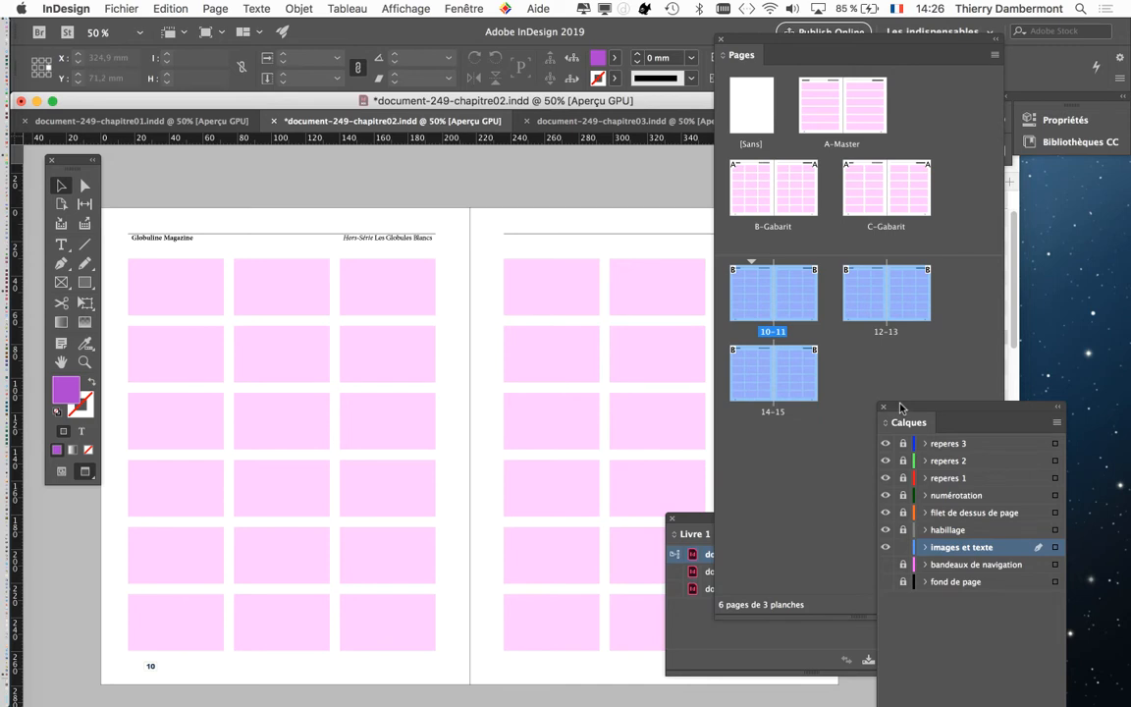
Step: Delete all the pink placeholder frames on page 10
{"action": "left_click", "coordinate": [204, 283]}
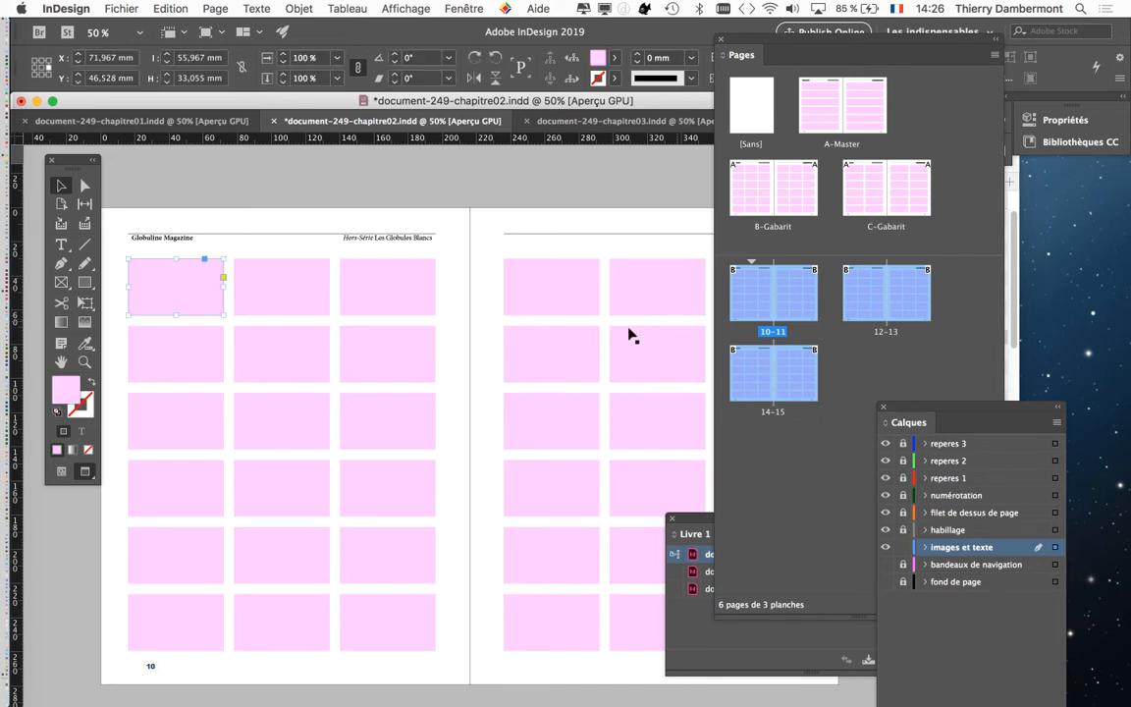
{"action": "left_click", "coordinate": [188, 370]}
{"action": "left_click", "coordinate": [182, 467]}
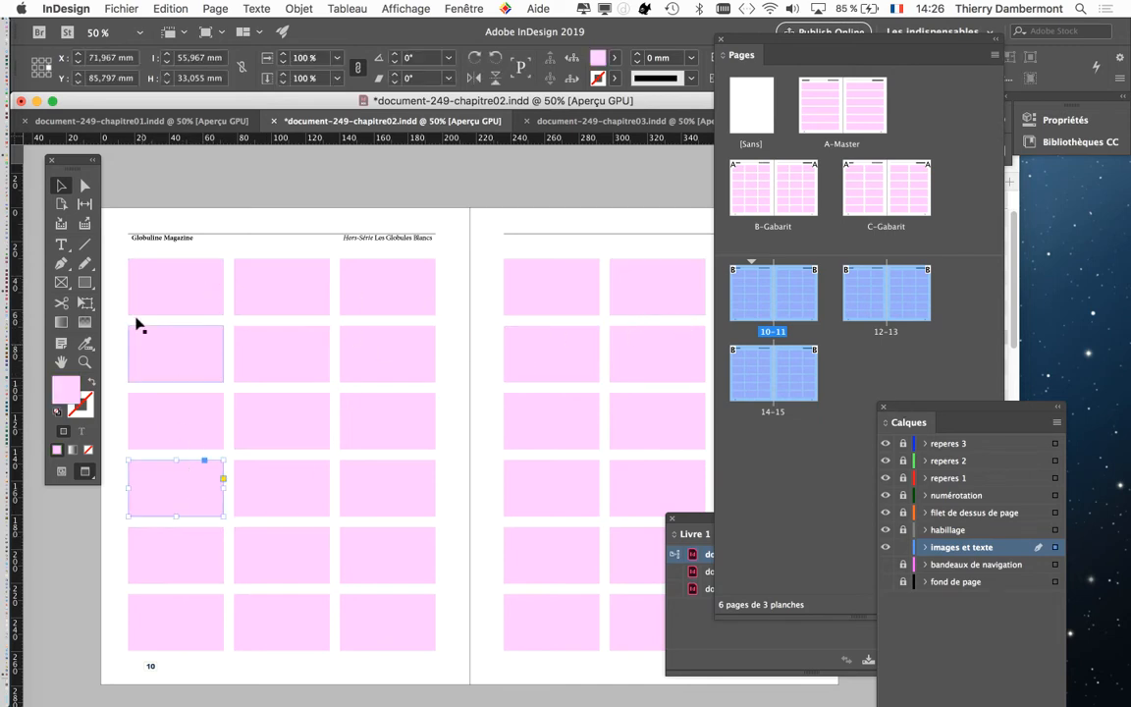
{"action": "left_click_drag", "start_coordinate": [111, 247], "coordinate": [428, 636]}
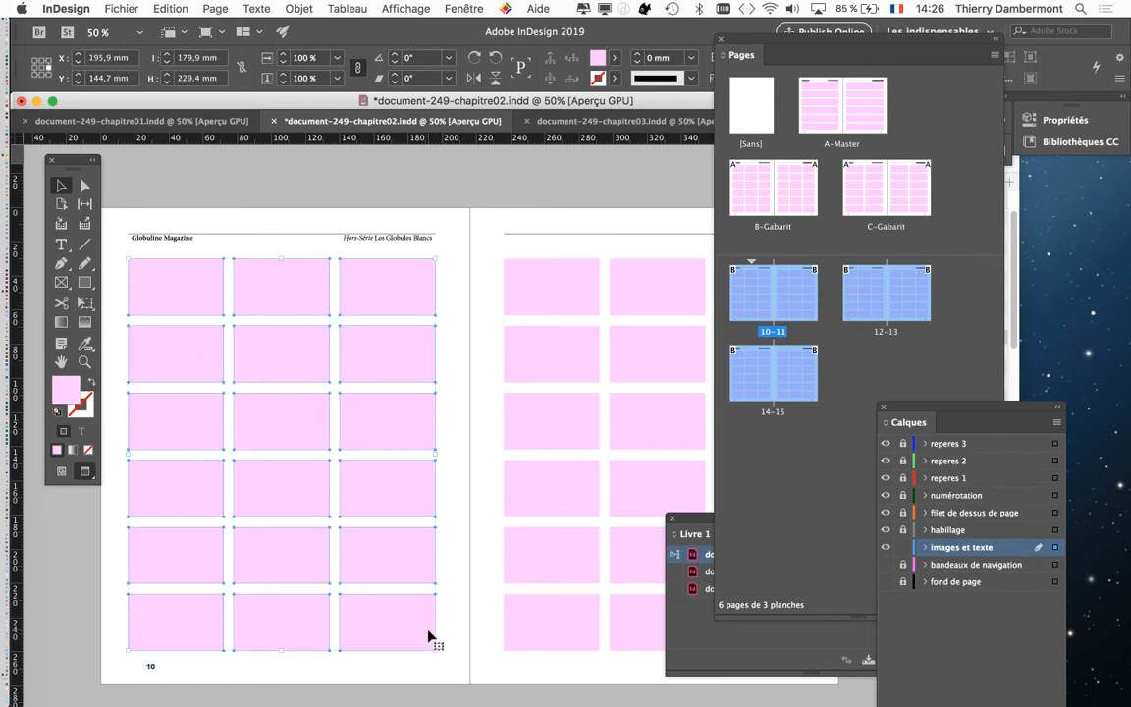
{"action": "key", "text": "Delete"}
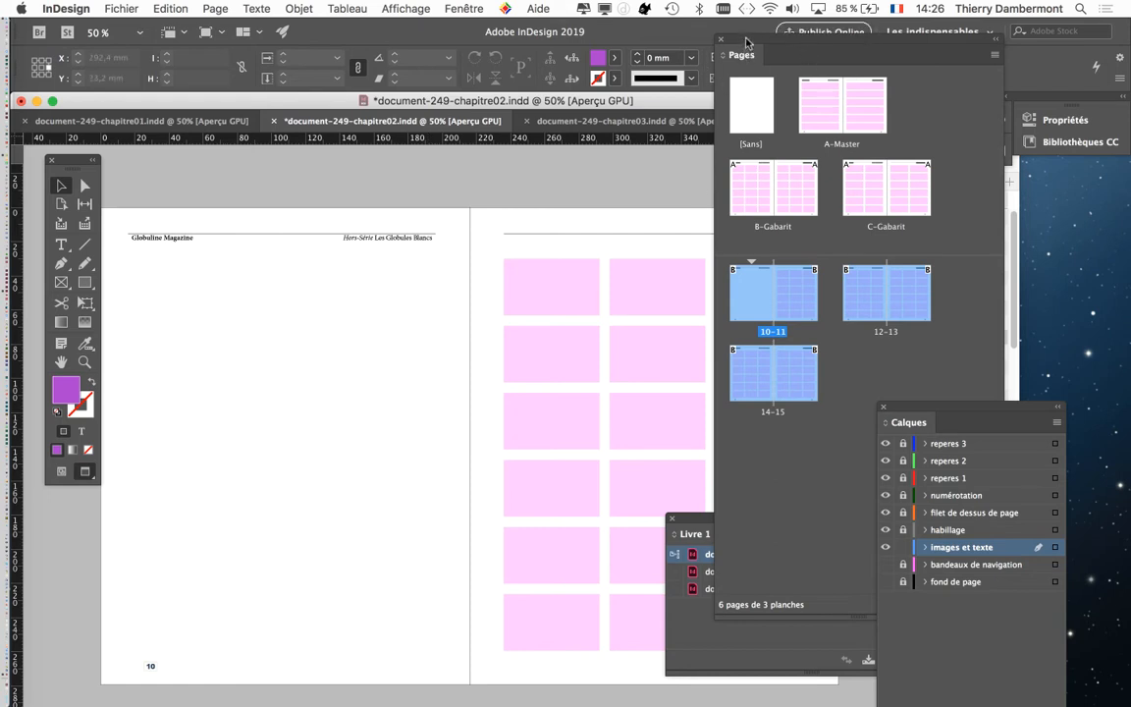
Step: Rearrange the floating Pages and Livre 1 panels so that page 11 is fully uncovered
{"action": "left_click_drag", "start_coordinate": [746, 43], "coordinate": [821, 51]}
{"action": "left_click_drag", "start_coordinate": [677, 534], "coordinate": [127, 342]}
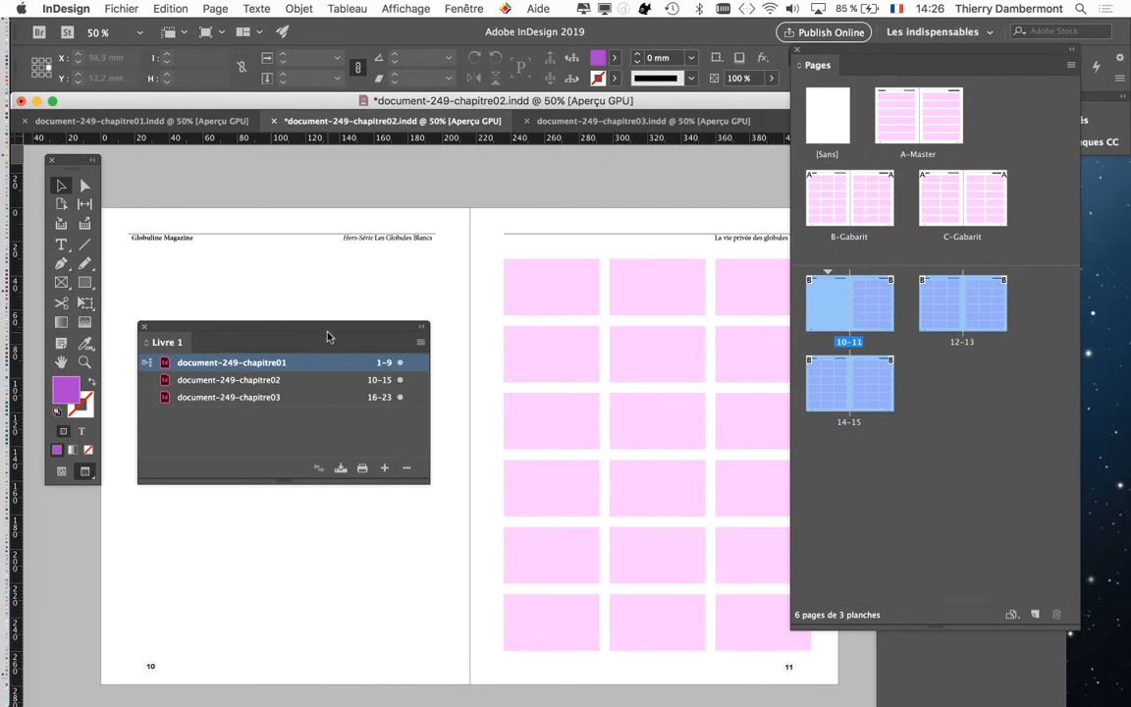
{"action": "left_click_drag", "start_coordinate": [355, 331], "coordinate": [335, 303]}
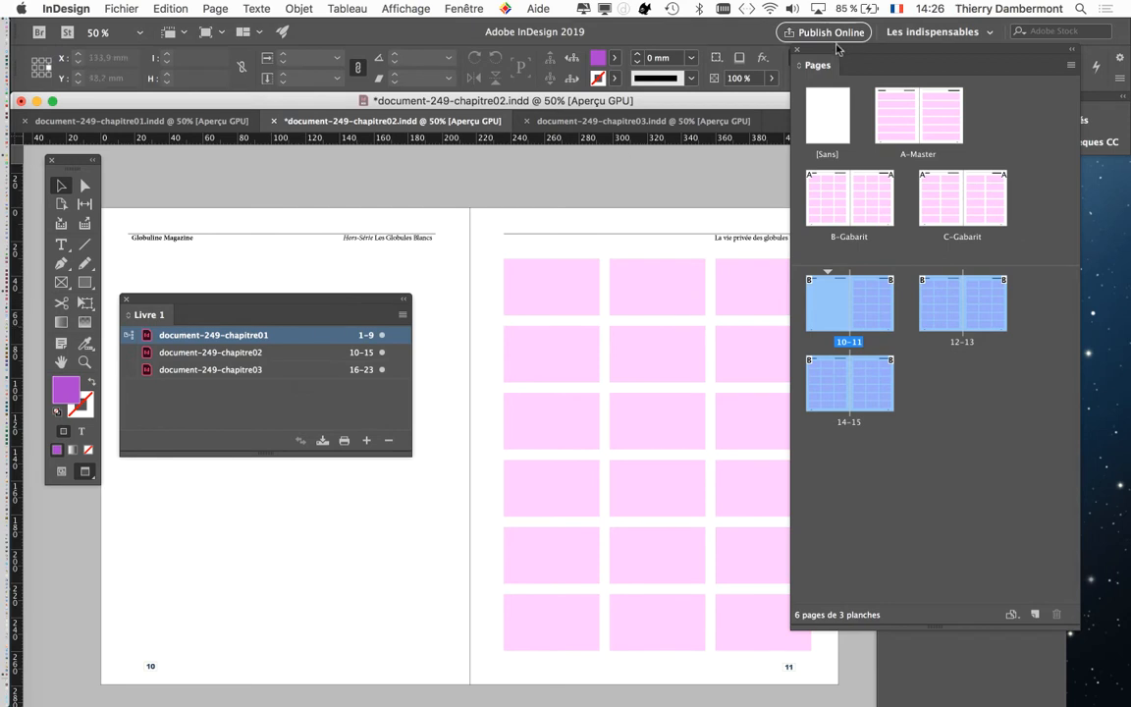
{"action": "left_click_drag", "start_coordinate": [838, 49], "coordinate": [924, 190]}
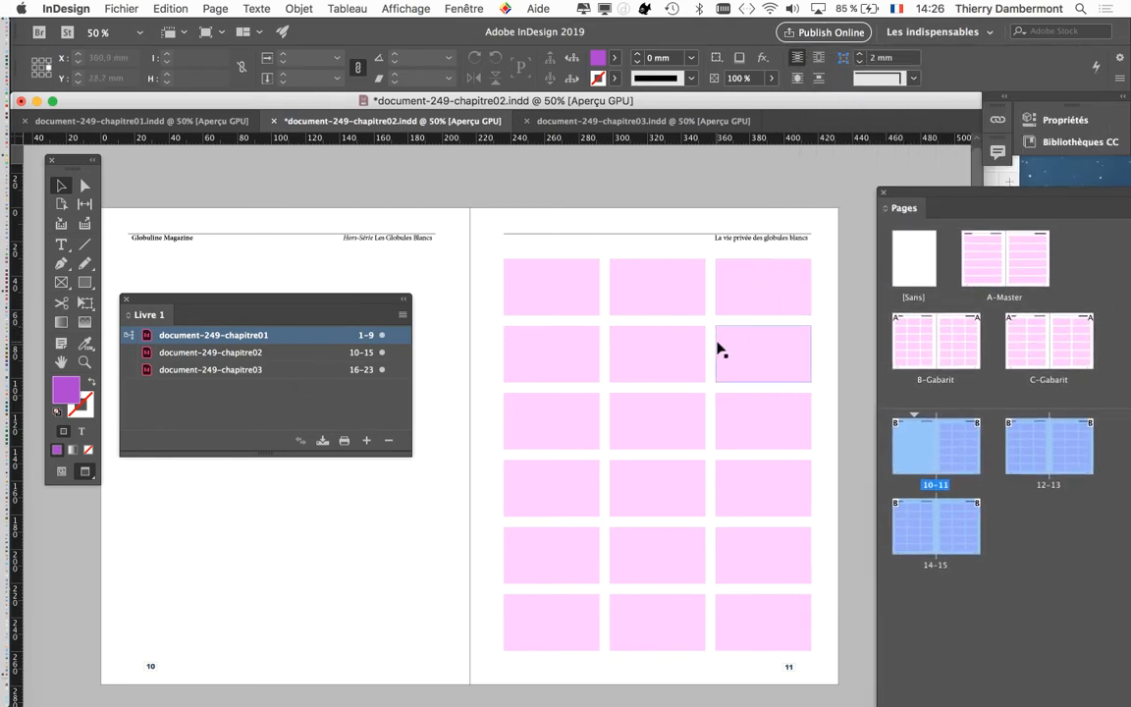
{"action": "left_click_drag", "start_coordinate": [476, 270], "coordinate": [418, 222]}
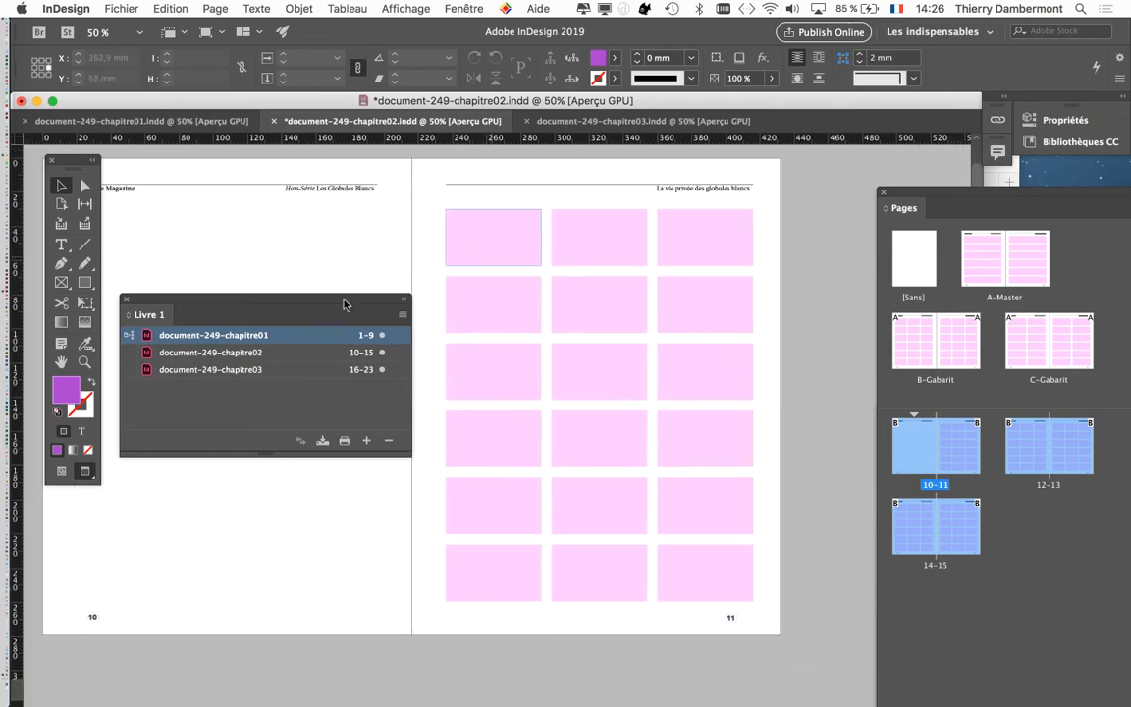
Step: Switch to normal screen mode and delete page 11's middle-column frames in rows one to three and first-column frames in rows two and three
{"action": "left_click", "coordinate": [61, 471]}
{"action": "left_click", "coordinate": [598, 250]}
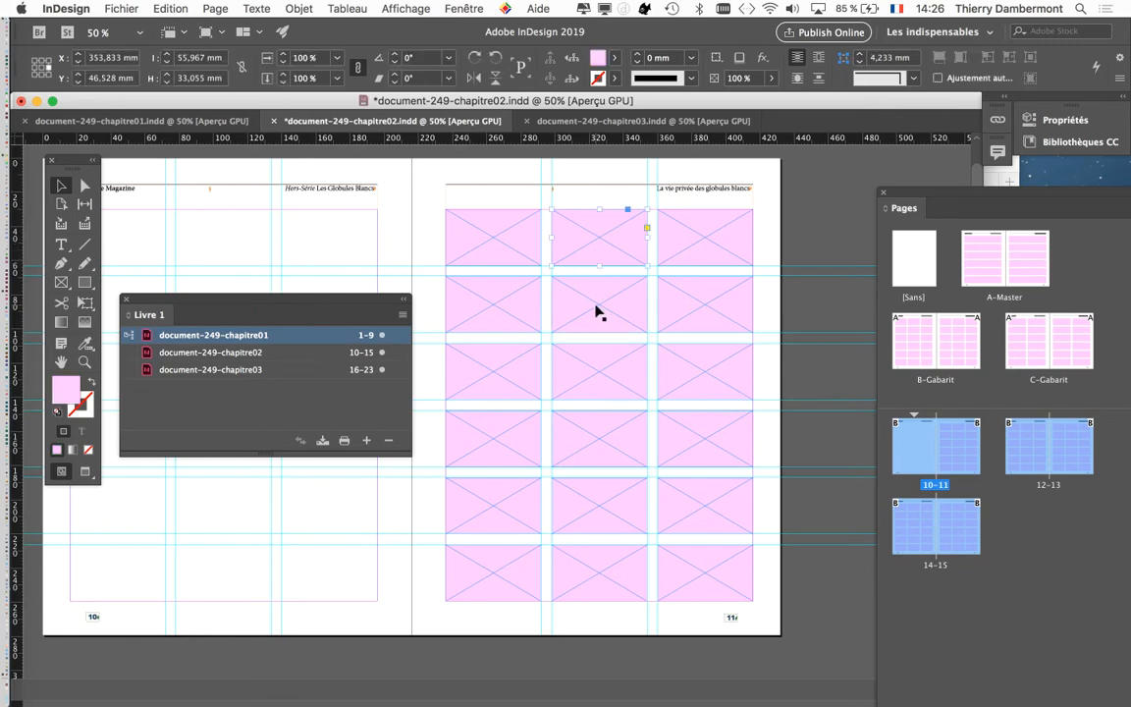
{"action": "key", "text": "BackSpace"}
{"action": "left_click", "coordinate": [600, 323]}
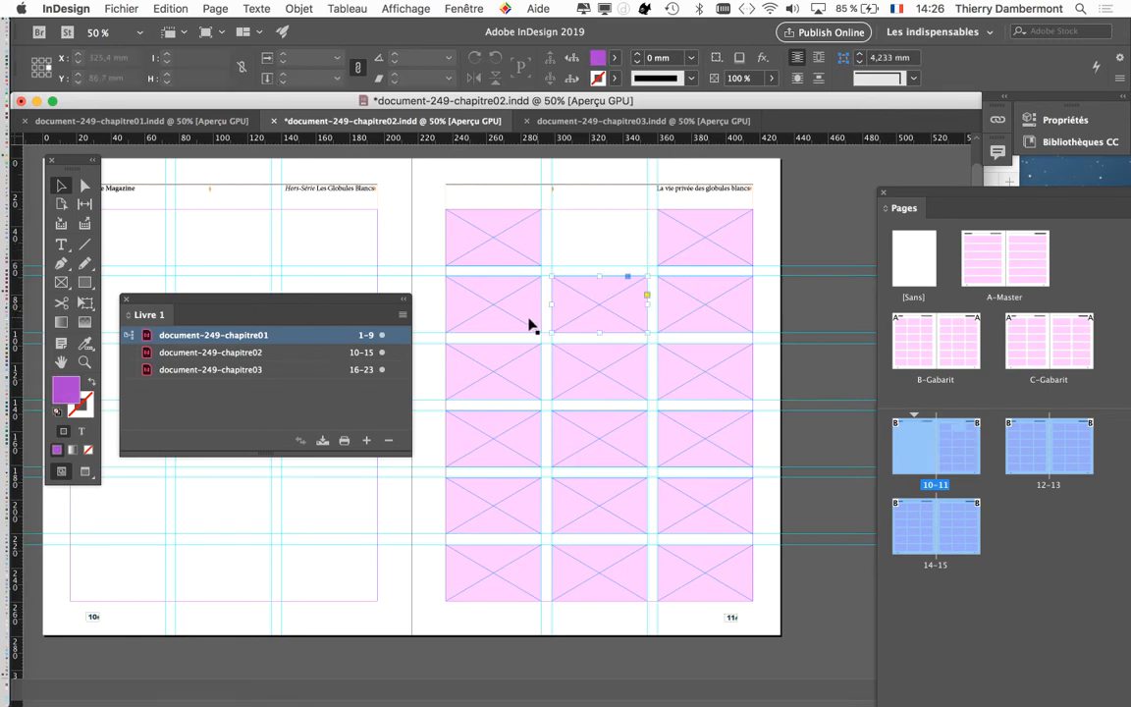
{"action": "key", "text": "BackSpace"}
{"action": "left_click", "coordinate": [530, 323]}
{"action": "key", "text": "BackSpace"}
{"action": "left_click", "coordinate": [599, 390]}
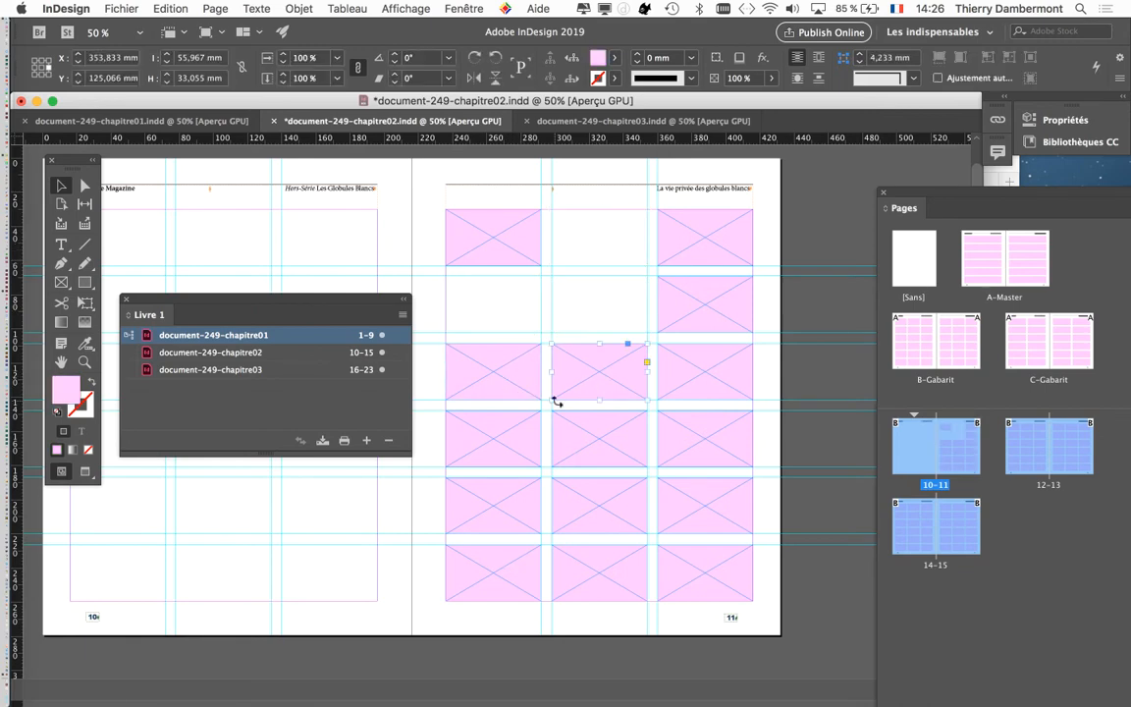
{"action": "key", "text": "BackSpace"}
{"action": "left_click", "coordinate": [510, 348]}
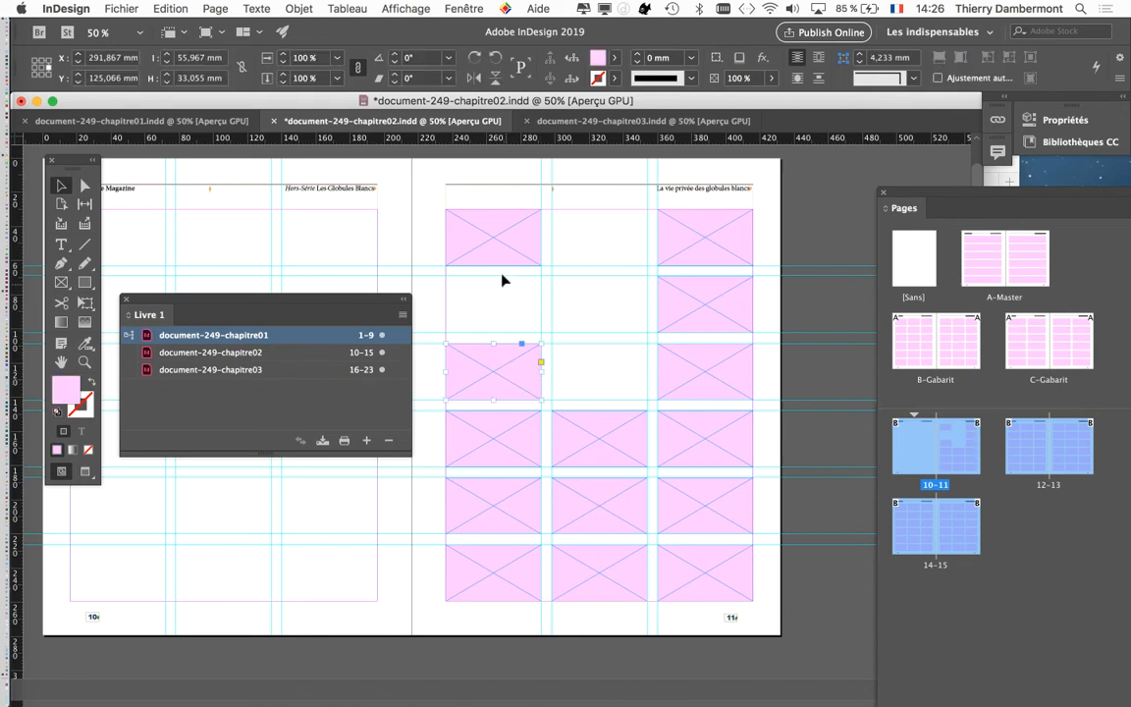
{"action": "key", "text": "BackSpace"}
Step: Enlarge page 11's first frame to span three rows and two columns, and delete the middle column's fourth-row frame
{"action": "left_click_drag", "start_coordinate": [492, 265], "coordinate": [498, 402]}
{"action": "left_click_drag", "start_coordinate": [598, 412], "coordinate": [603, 210]}
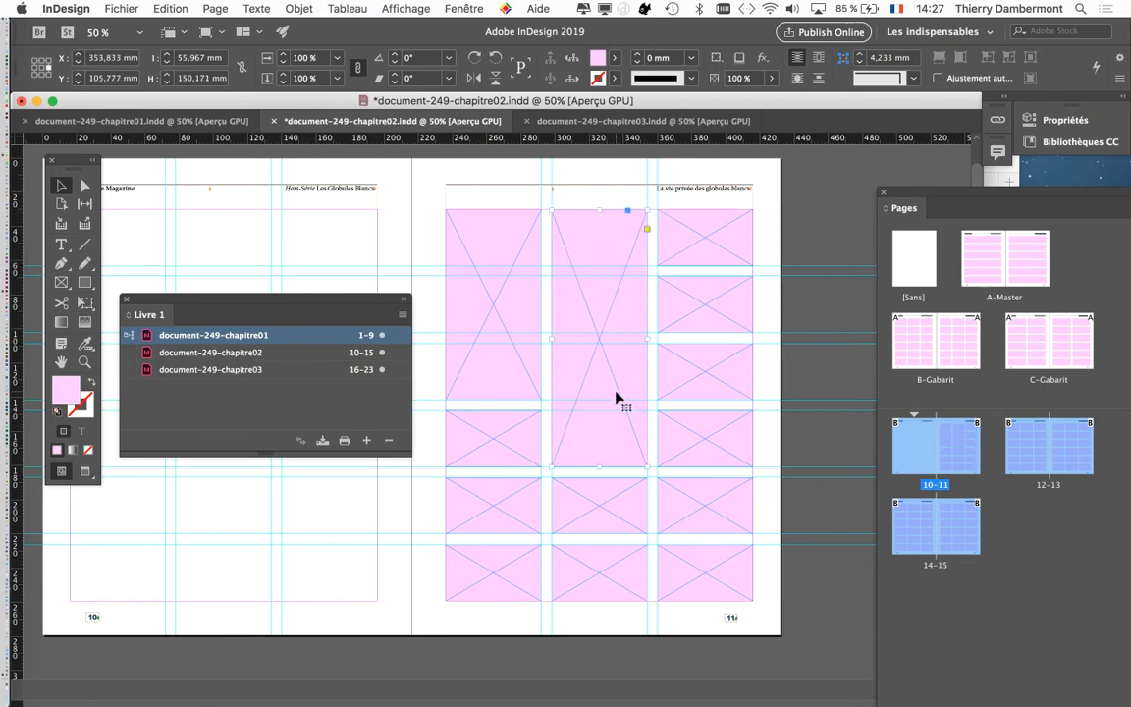
{"action": "key", "text": "BackSpace"}
{"action": "left_click", "coordinate": [532, 283]}
{"action": "left_click_drag", "start_coordinate": [539, 306], "coordinate": [651, 318]}
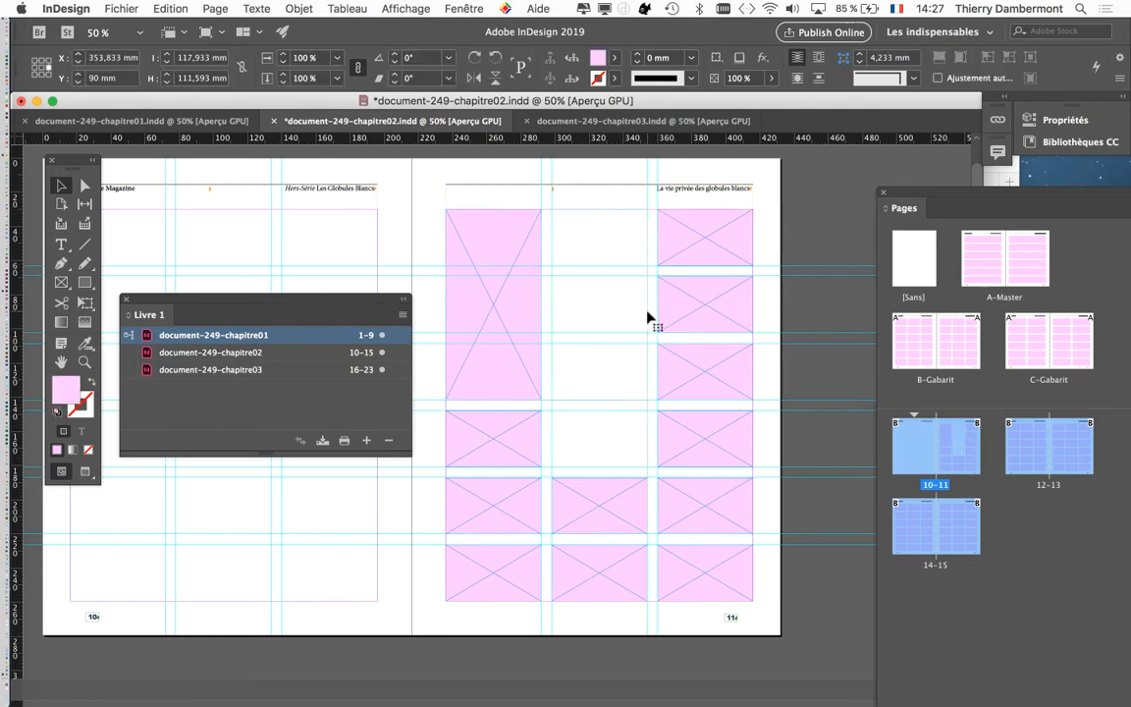
Step: Delete the first-column frames in rows four and five and the middle-column frame in row five on page 11
{"action": "left_click", "coordinate": [521, 457]}
{"action": "key", "text": "BackSpace"}
{"action": "left_click", "coordinate": [530, 512]}
{"action": "key", "text": "BackSpace"}
{"action": "left_click", "coordinate": [584, 521]}
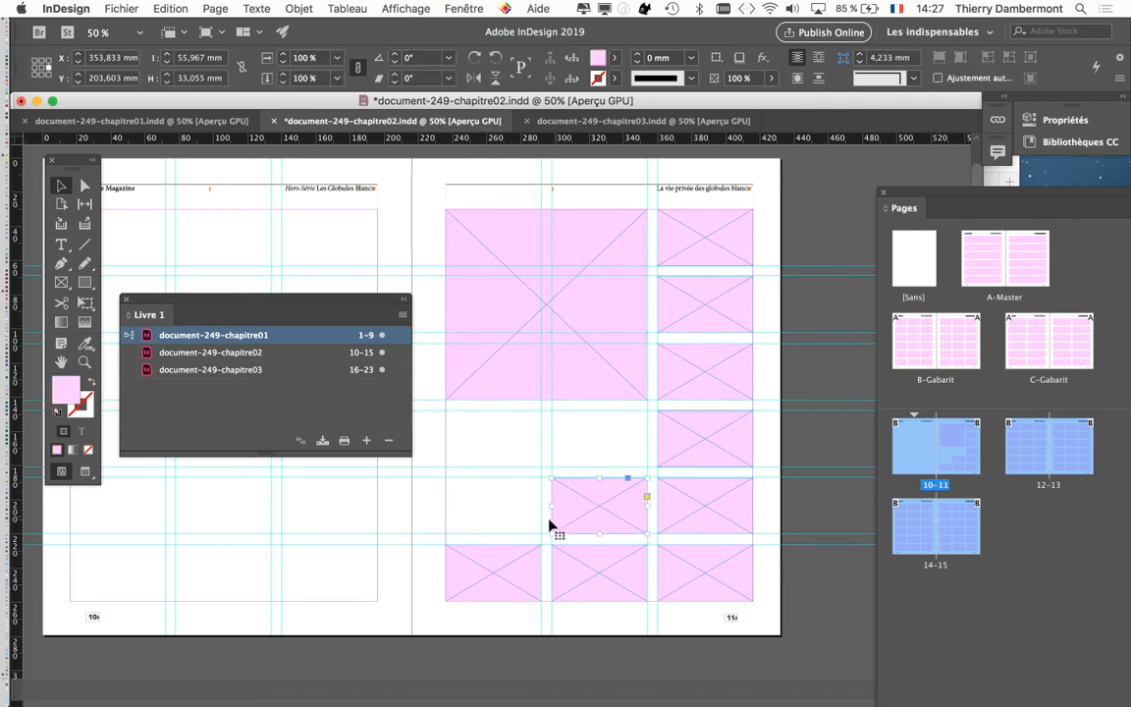
{"action": "key", "text": "BackSpace"}
Step: Extend page 11's bottom first-column frame upward to about 72 mm tall and replace the bottom middle frame with a copy of it
{"action": "left_click", "coordinate": [523, 563]}
{"action": "left_click_drag", "start_coordinate": [494, 544], "coordinate": [494, 507]}
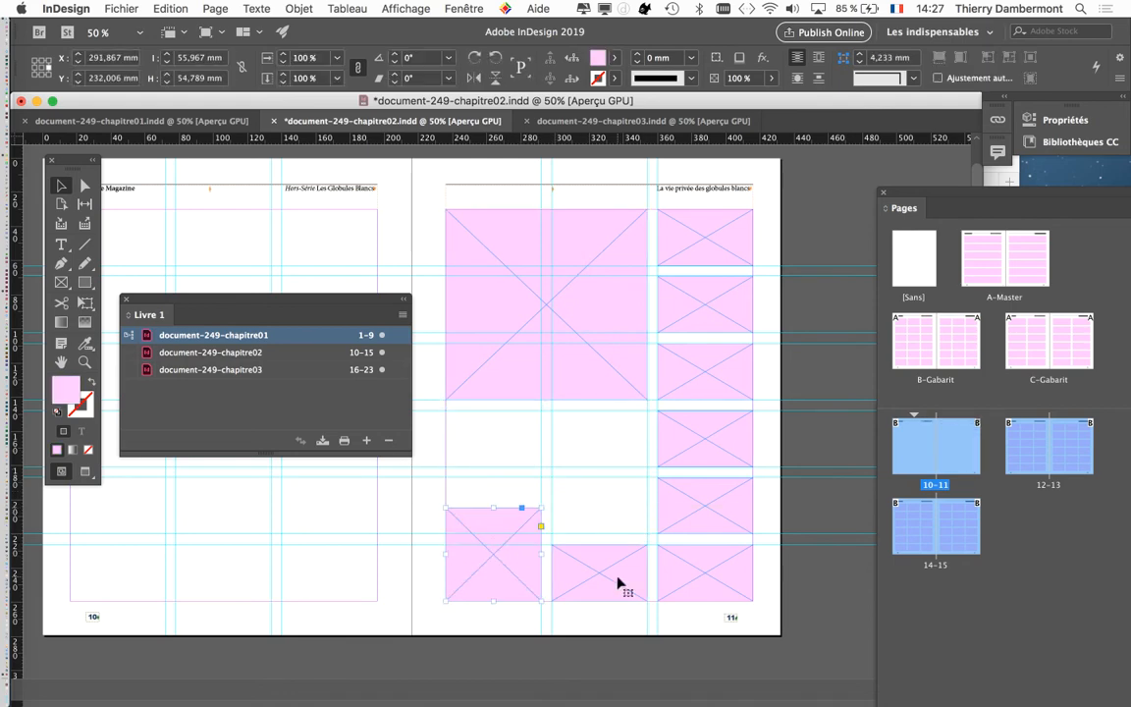
{"action": "left_click", "coordinate": [624, 586]}
{"action": "key", "text": "BackSpace"}
{"action": "left_click", "coordinate": [536, 515]}
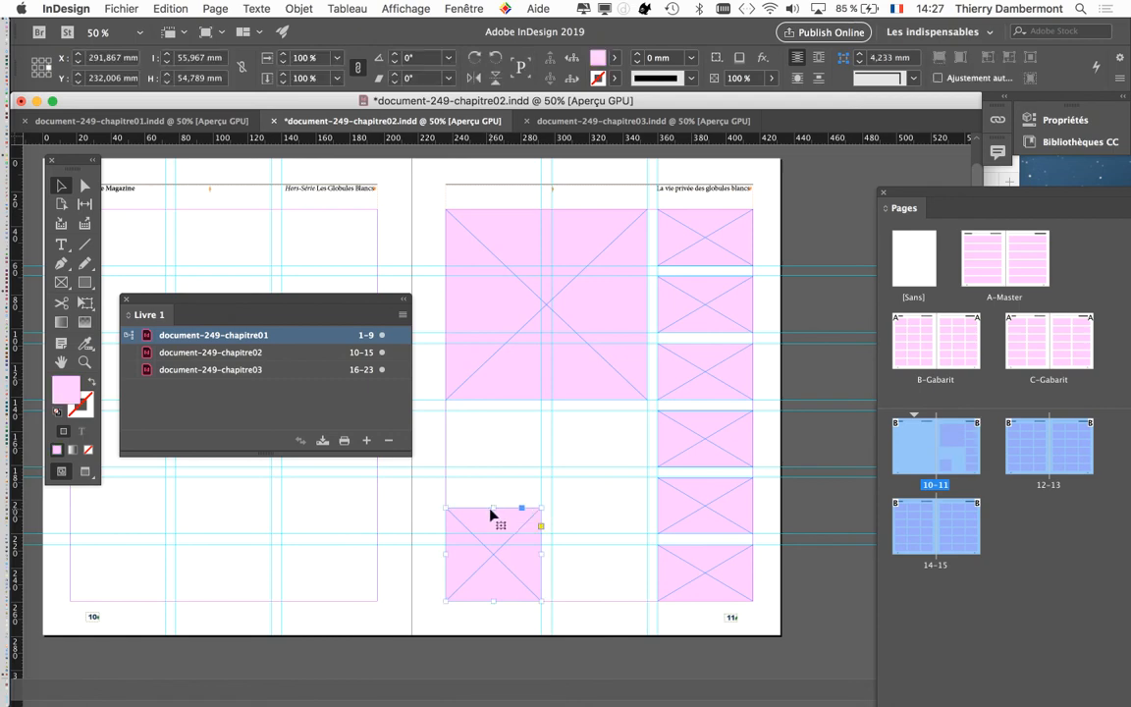
{"action": "left_click_drag", "start_coordinate": [491, 507], "coordinate": [602, 511]}
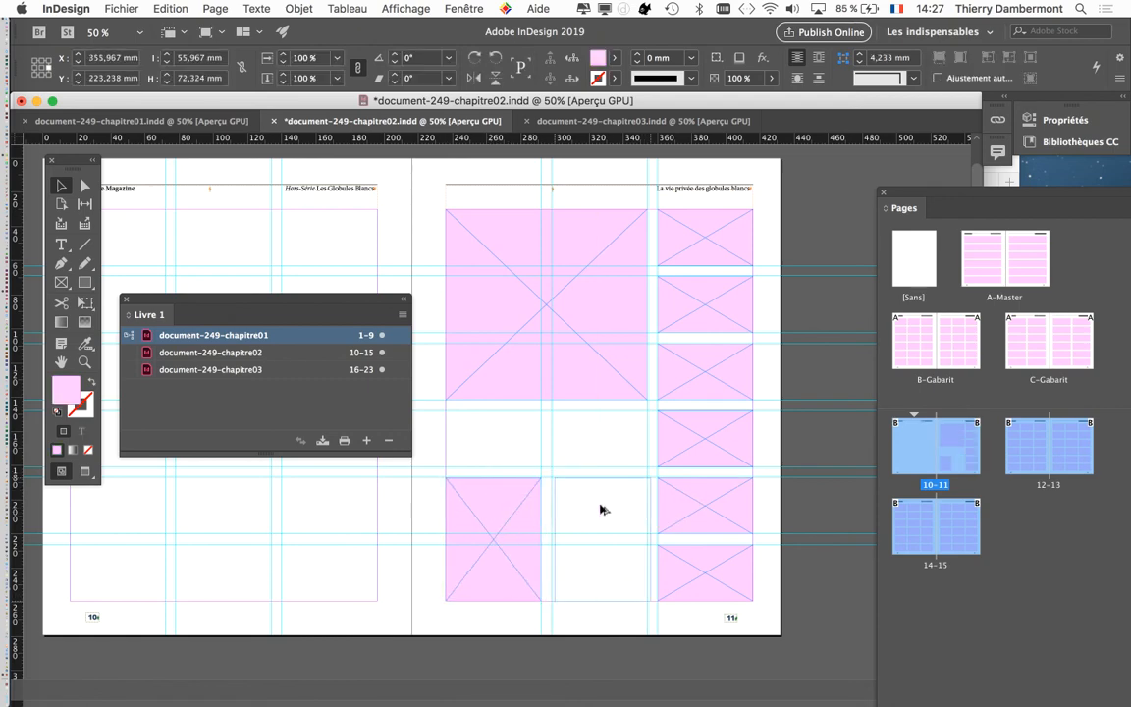
Step: Add a frame spanning the first two columns in the fourth row of page 11
{"action": "left_click_drag", "start_coordinate": [686, 452], "coordinate": [647, 442]}
{"action": "left_click", "coordinate": [775, 506]}
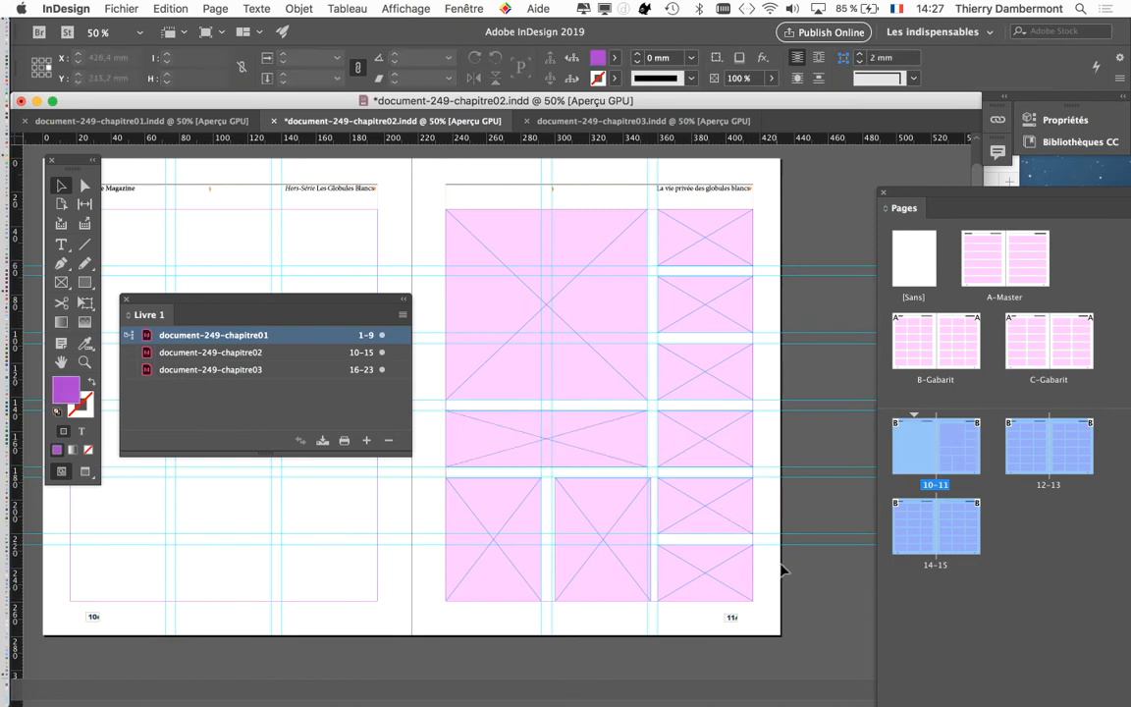
Step: Delete the two bottom frames of page 11's third column and extend its fourth-row frame down to the bottom margin, about 111 mm tall
{"action": "left_click", "coordinate": [734, 588]}
{"action": "key", "text": "Delete"}
{"action": "left_click", "coordinate": [710, 513]}
{"action": "key", "text": "Delete"}
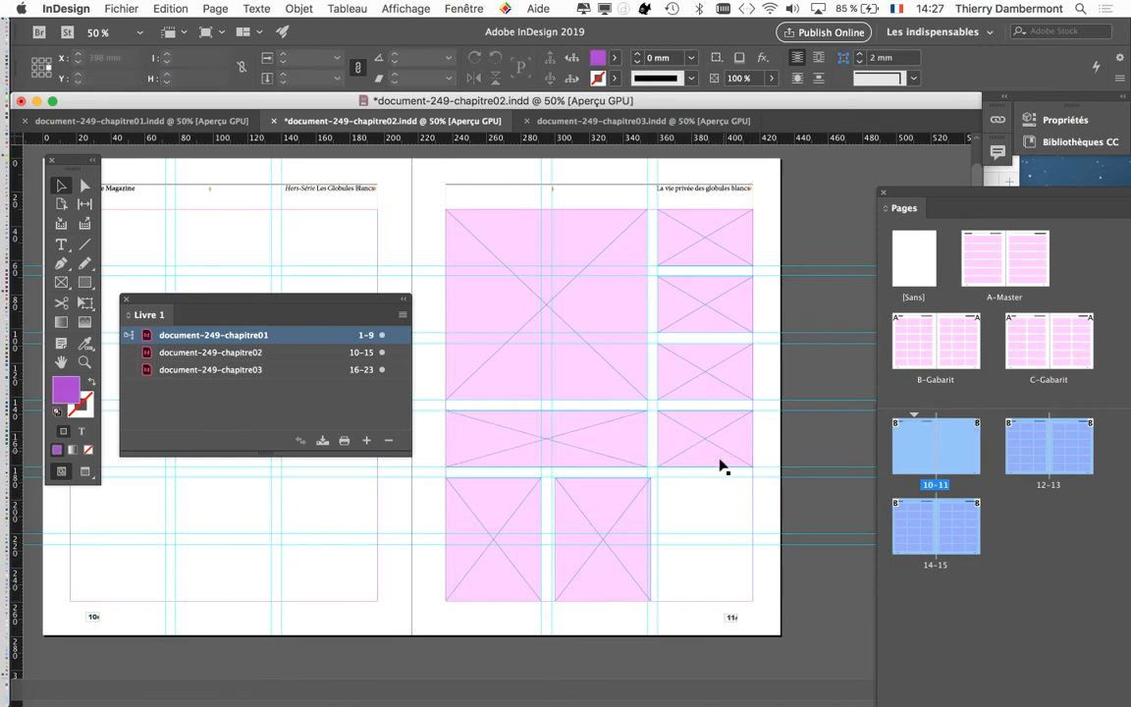
{"action": "left_click", "coordinate": [717, 458]}
{"action": "left_click_drag", "start_coordinate": [707, 468], "coordinate": [709, 600]}
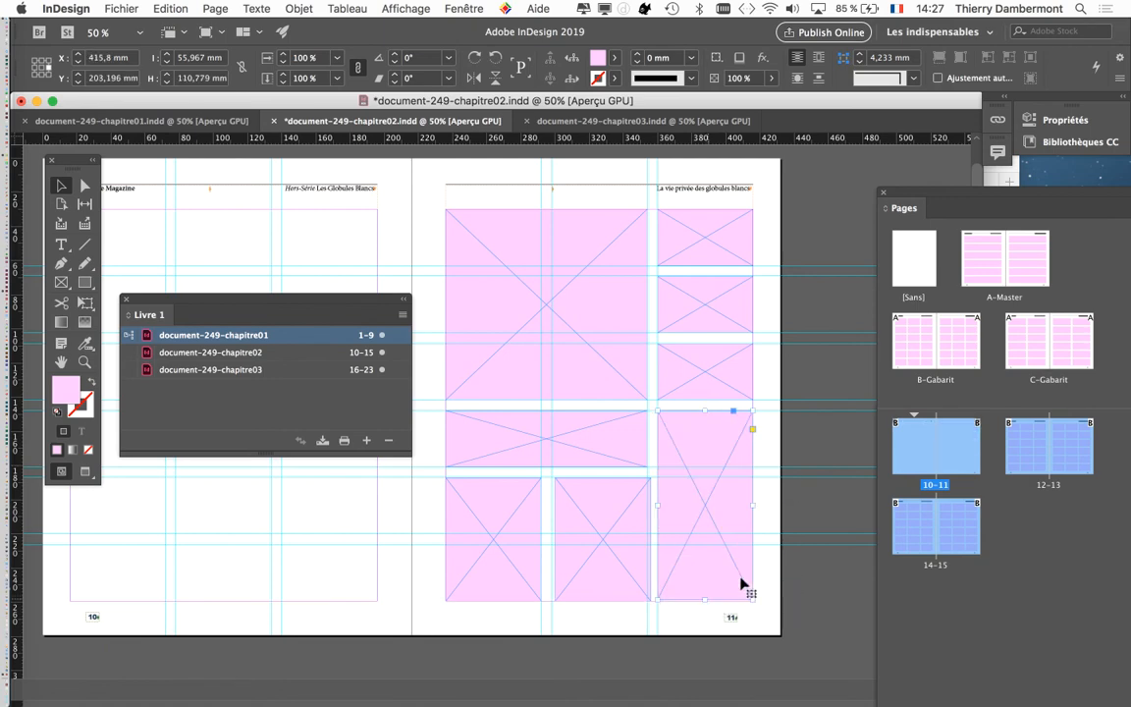
Step: Delete the tall frame in the lower part of page 11's third column
{"action": "left_click", "coordinate": [770, 568]}
{"action": "left_click", "coordinate": [702, 470]}
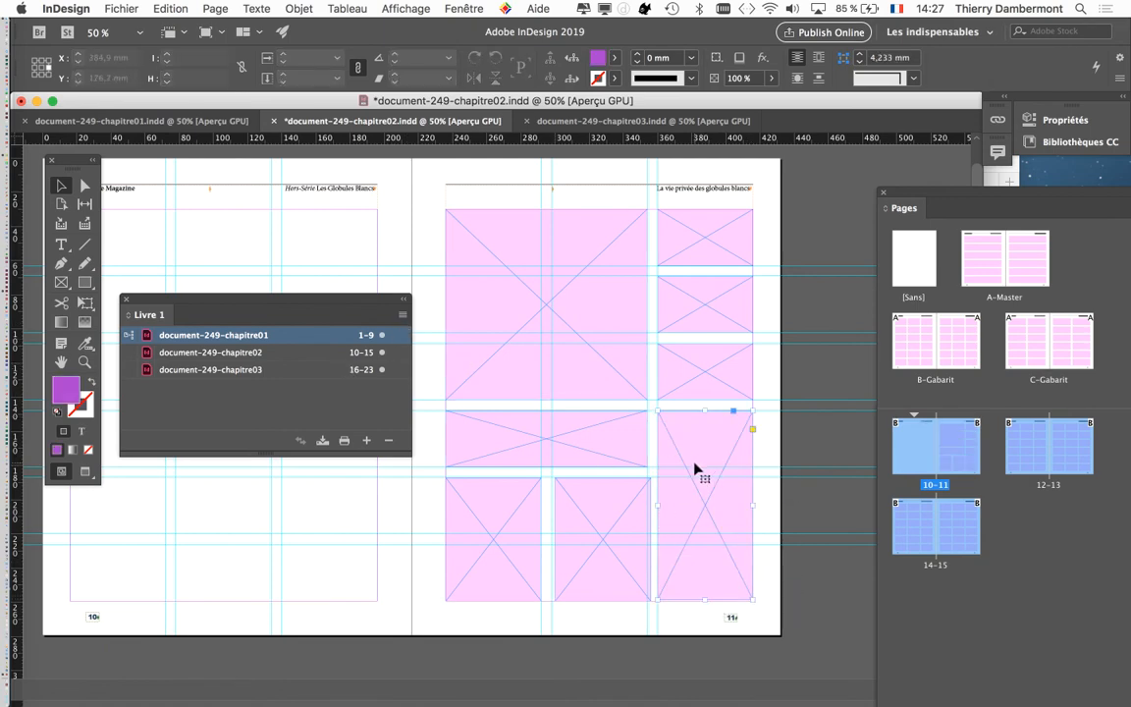
{"action": "key", "text": "Delete"}
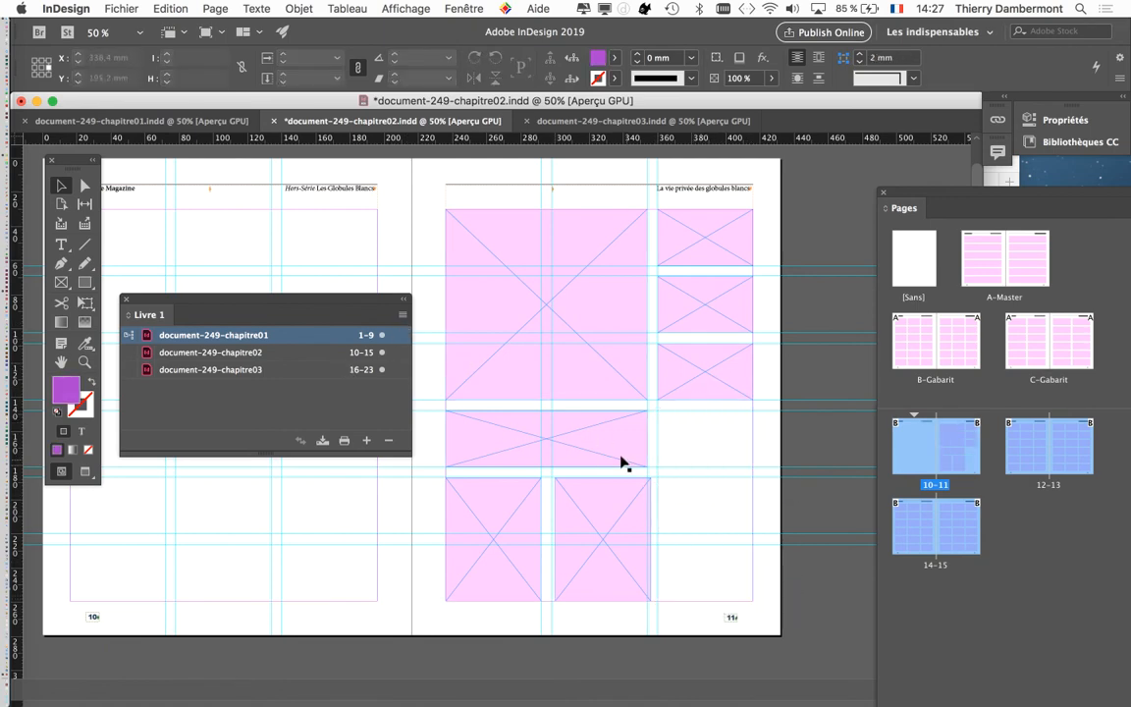
Step: Fit both sides of page 11's bottom middle frame to the second column's guides, about 56 mm wide
{"action": "left_click", "coordinate": [631, 495]}
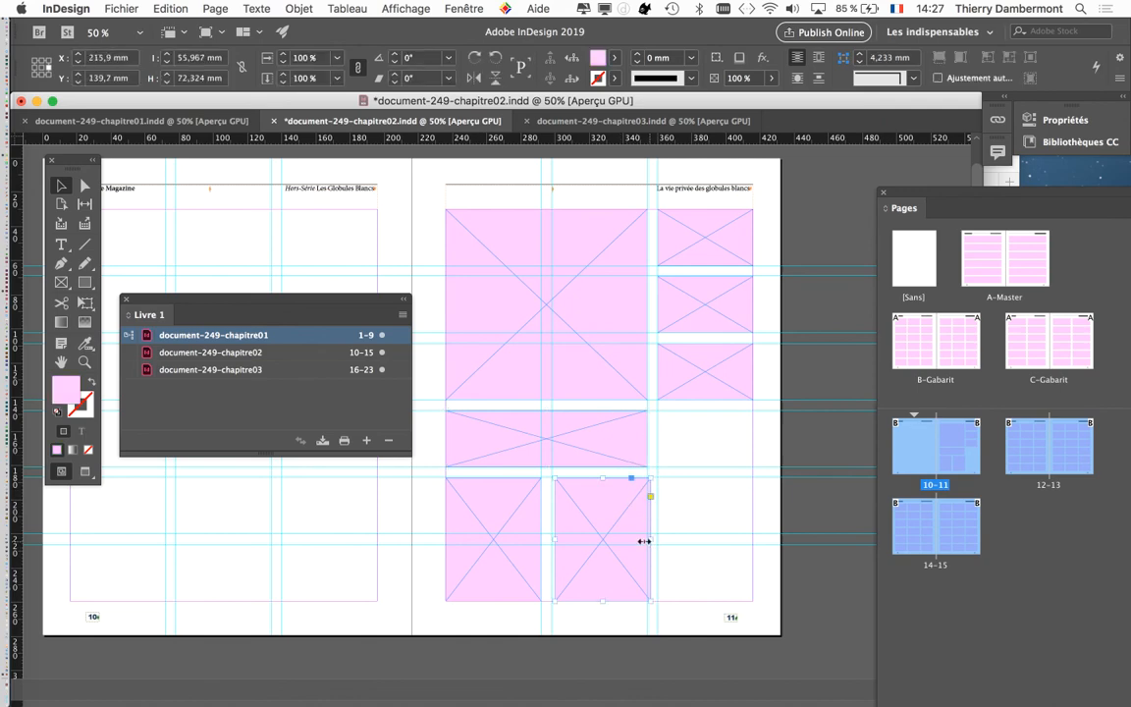
{"action": "left_click_drag", "start_coordinate": [645, 541], "coordinate": [641, 541]}
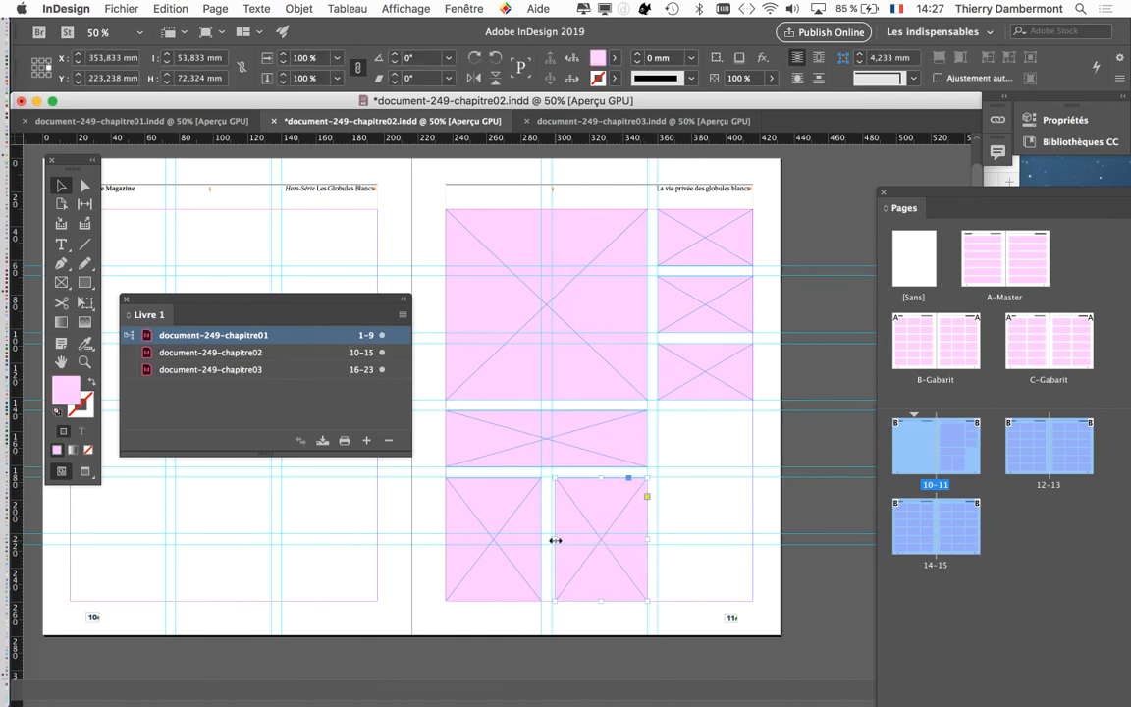
{"action": "left_click_drag", "start_coordinate": [554, 540], "coordinate": [551, 539]}
{"action": "key", "text": "super+1"}
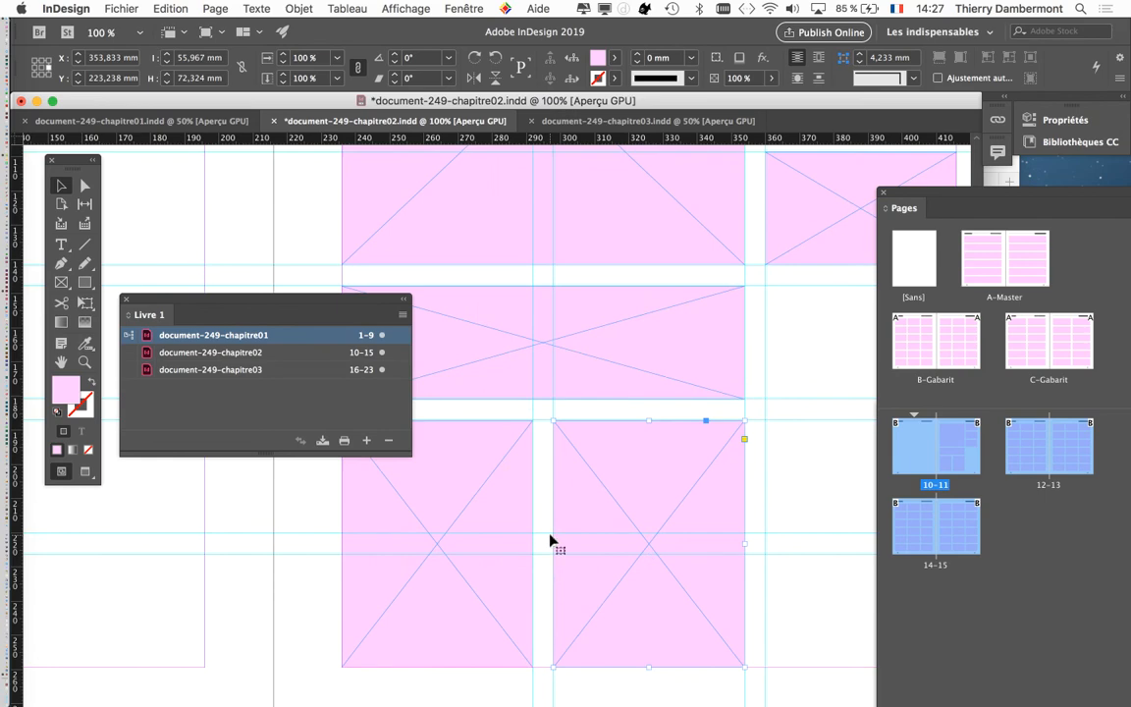
{"action": "left_click", "coordinate": [655, 363]}
Step: Turn the large upper frame spanning page 11's first two columns into a text frame and fill it with placeholder text
{"action": "scroll", "coordinate": [614, 305], "scroll_direction": "up", "scroll_amount": 5}
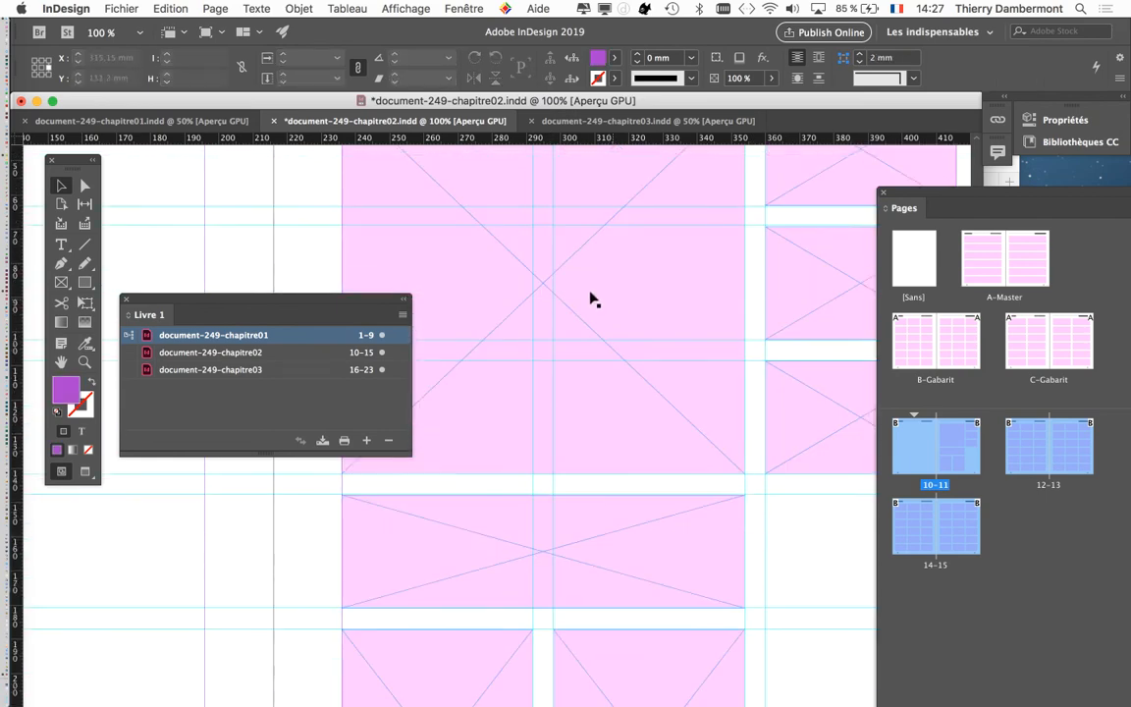
{"action": "scroll", "coordinate": [593, 299], "scroll_direction": "up", "scroll_amount": 5}
{"action": "left_click_drag", "start_coordinate": [368, 308], "coordinate": [315, 494]}
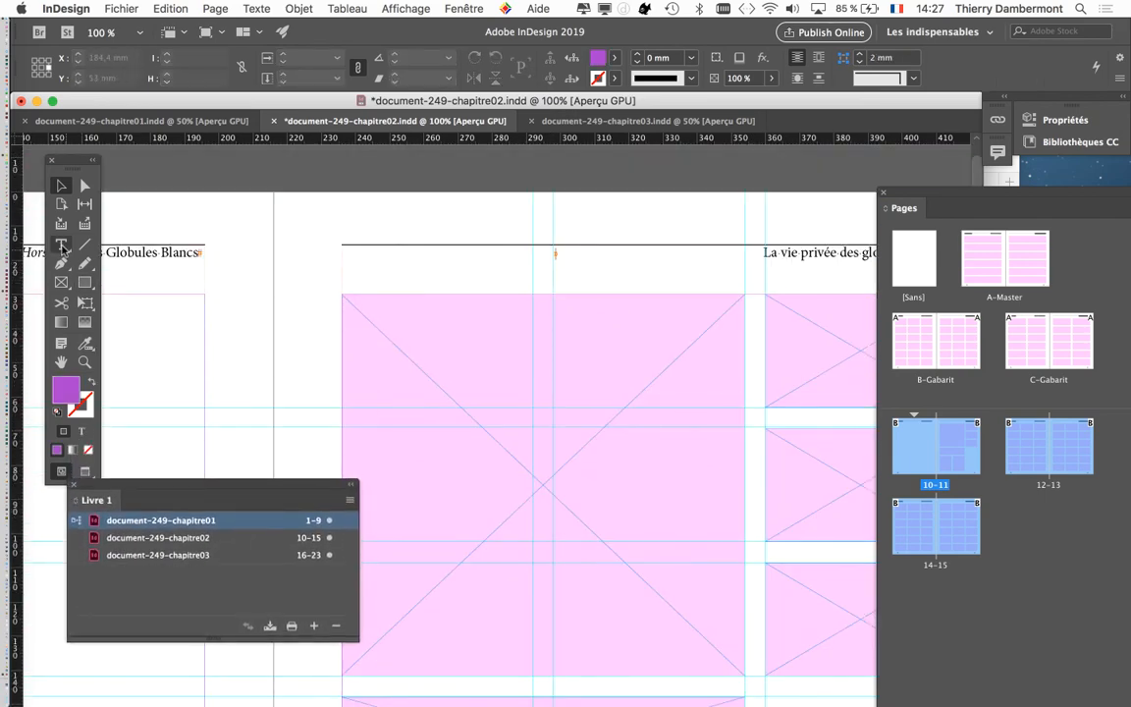
{"action": "key", "text": "t"}
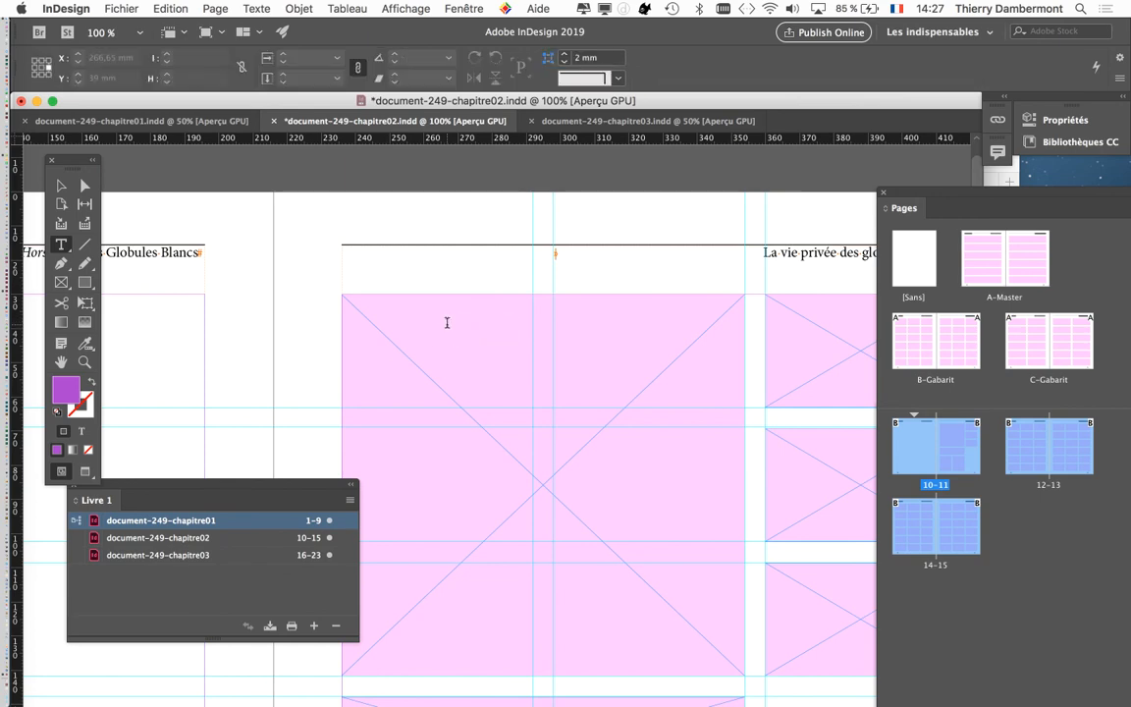
{"action": "left_click", "coordinate": [447, 322]}
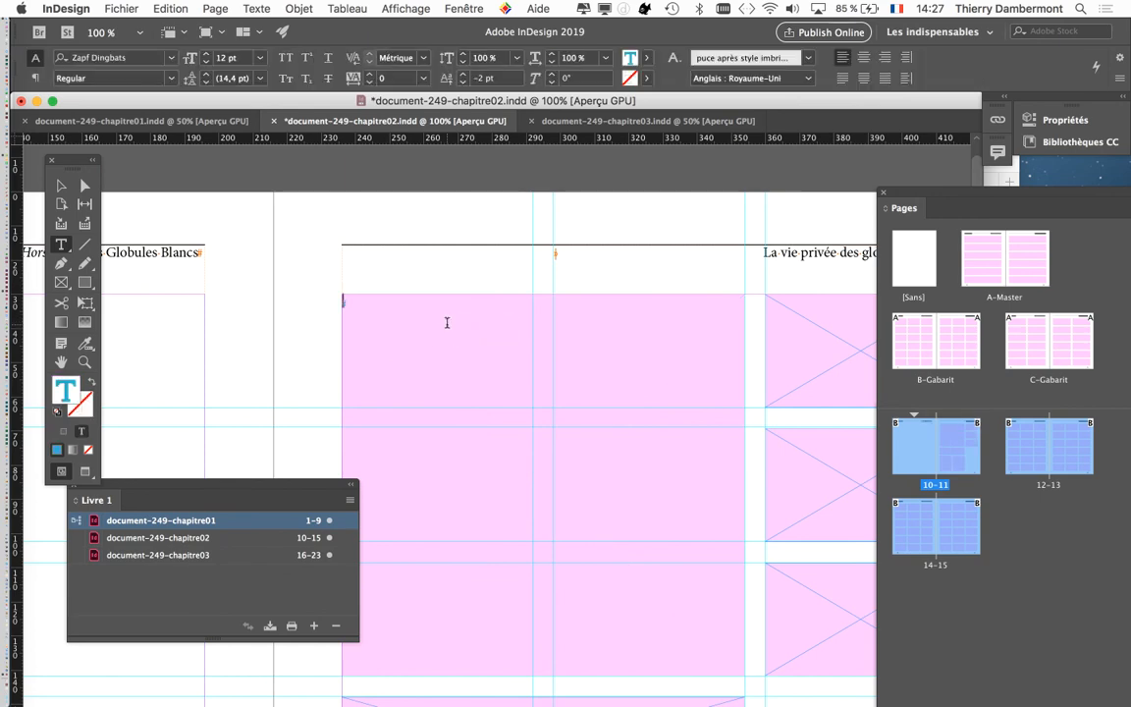
{"action": "right_click", "coordinate": [447, 322]}
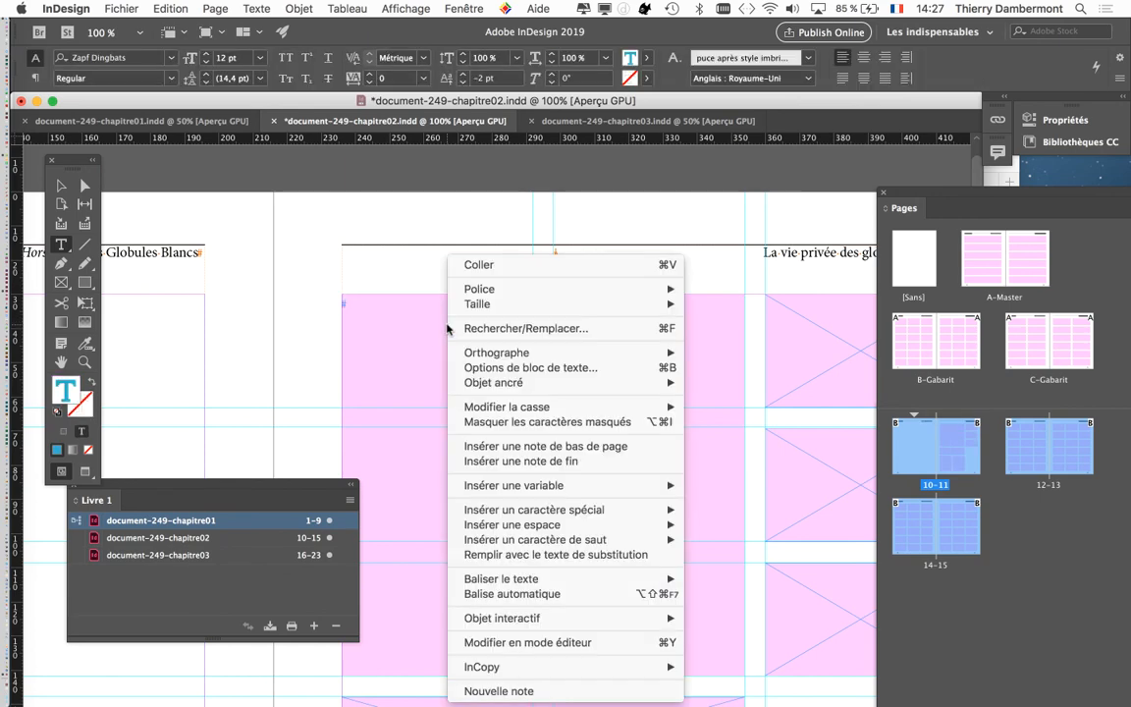
{"action": "left_click", "coordinate": [596, 560]}
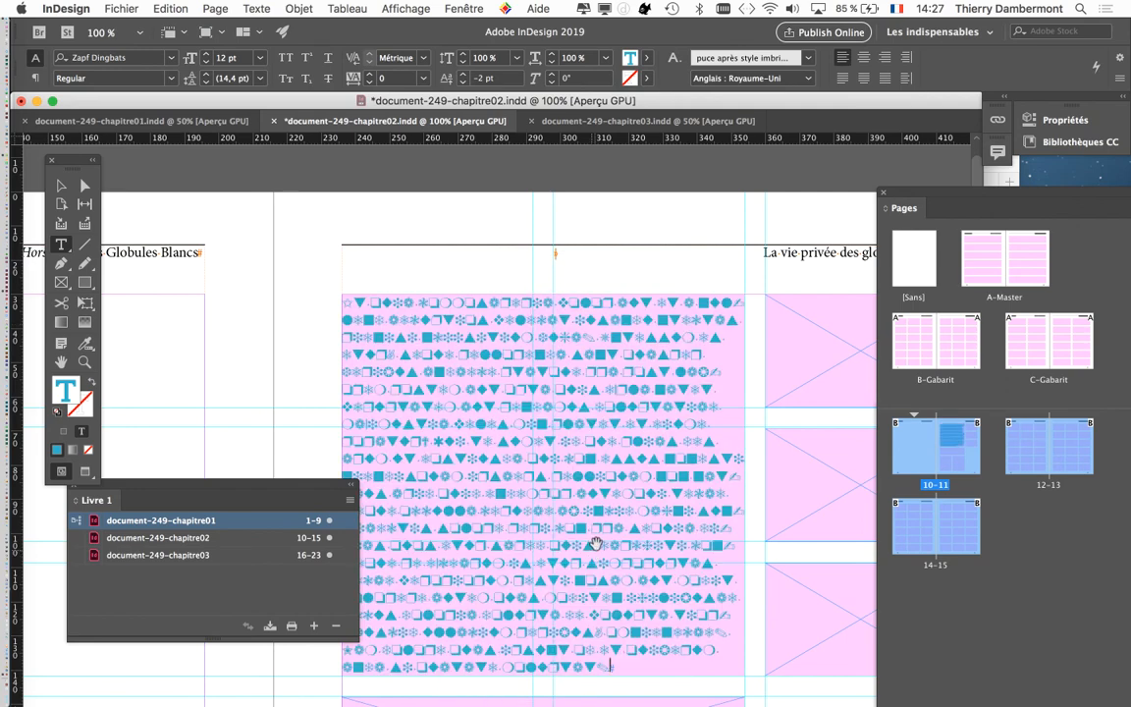
{"action": "key", "text": "super+minus"}
{"action": "key", "text": "super+minus"}
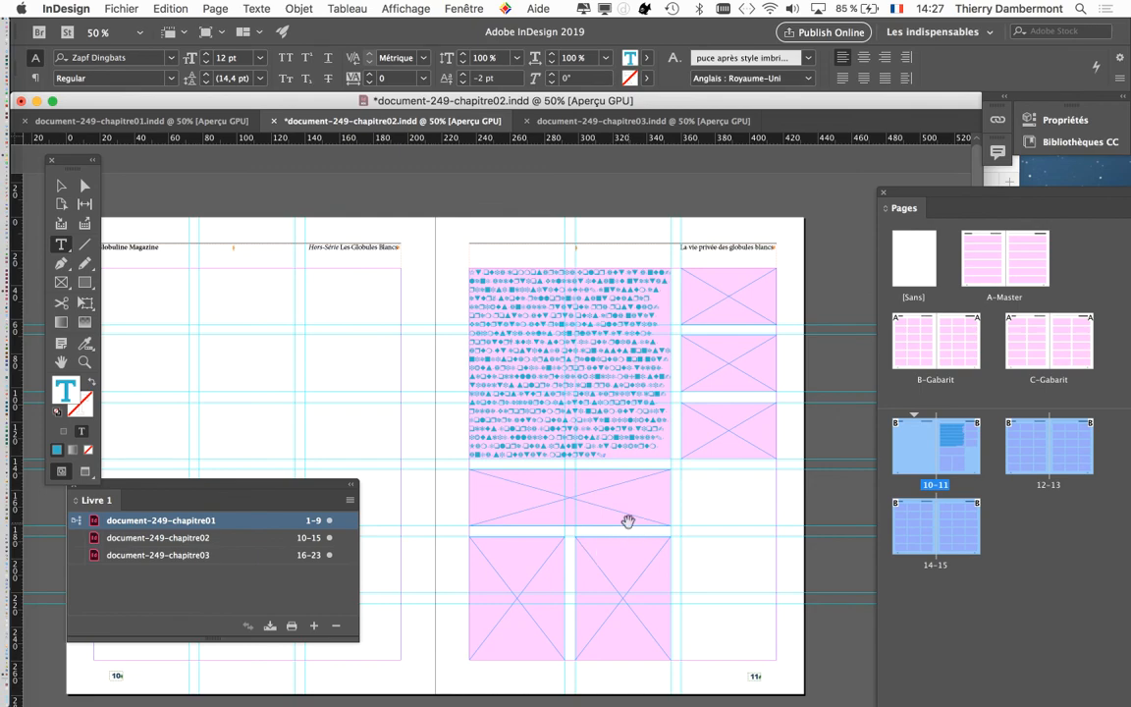